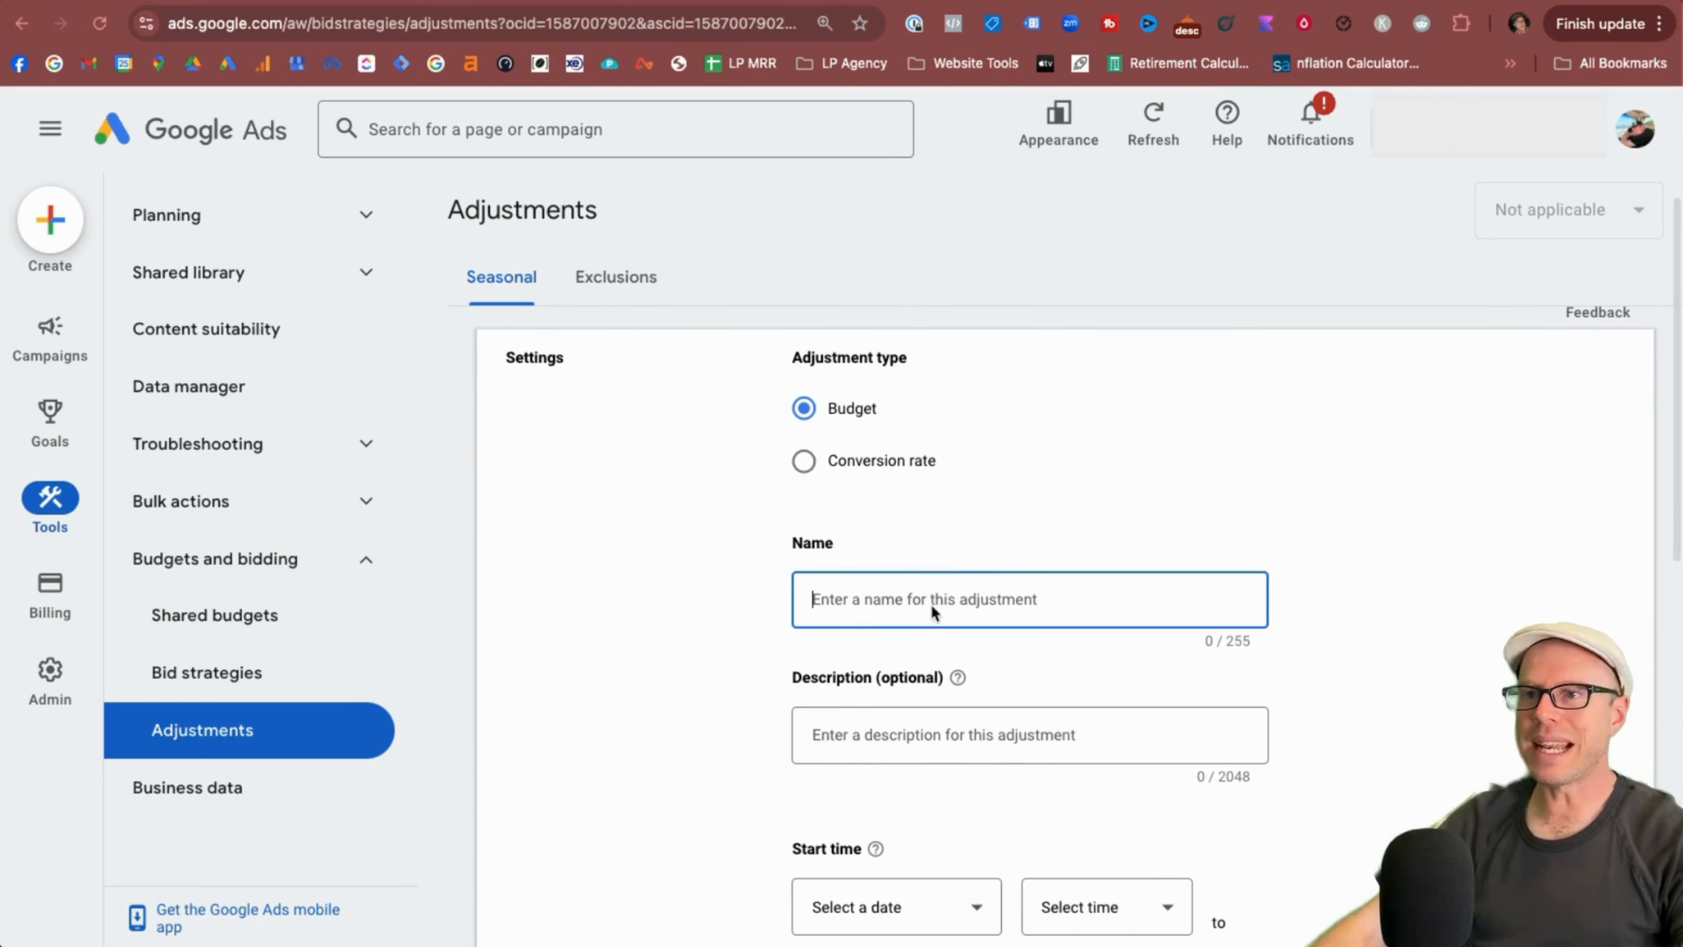
# Name the budget adjustment "BFCM additional Budget $100/day"
pyautogui.click(933, 594)
pyautogui.write('B')
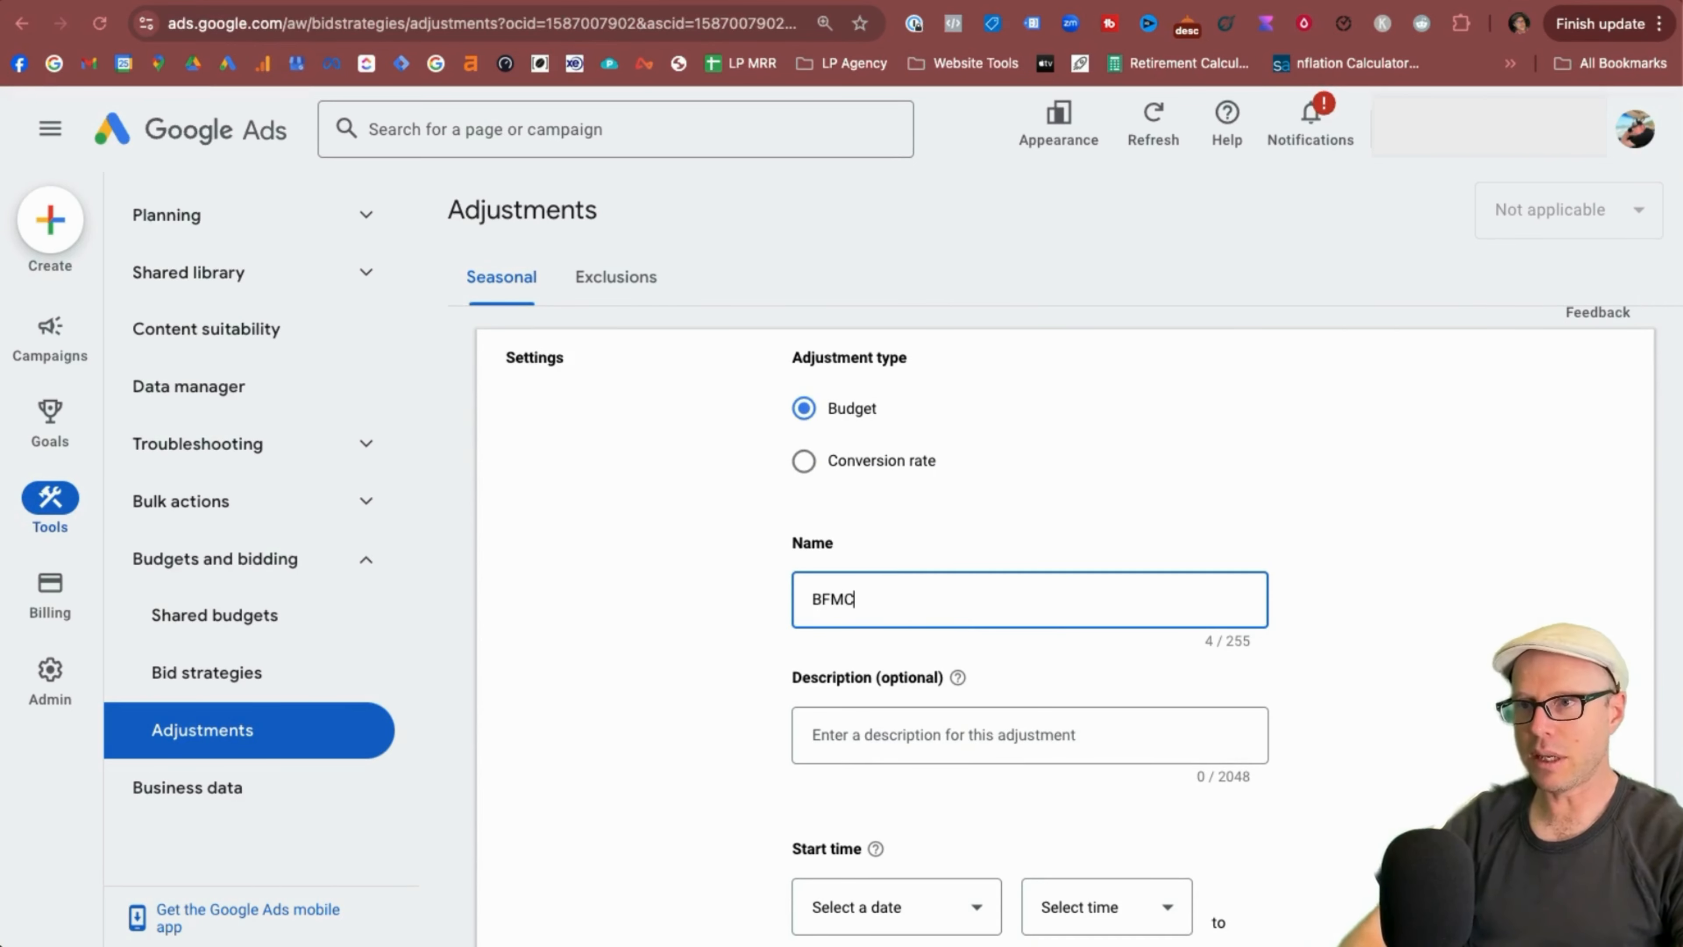
pyautogui.write('FCM')
pyautogui.press('BackSpace')
pyautogui.write('CM additional Budget $100')
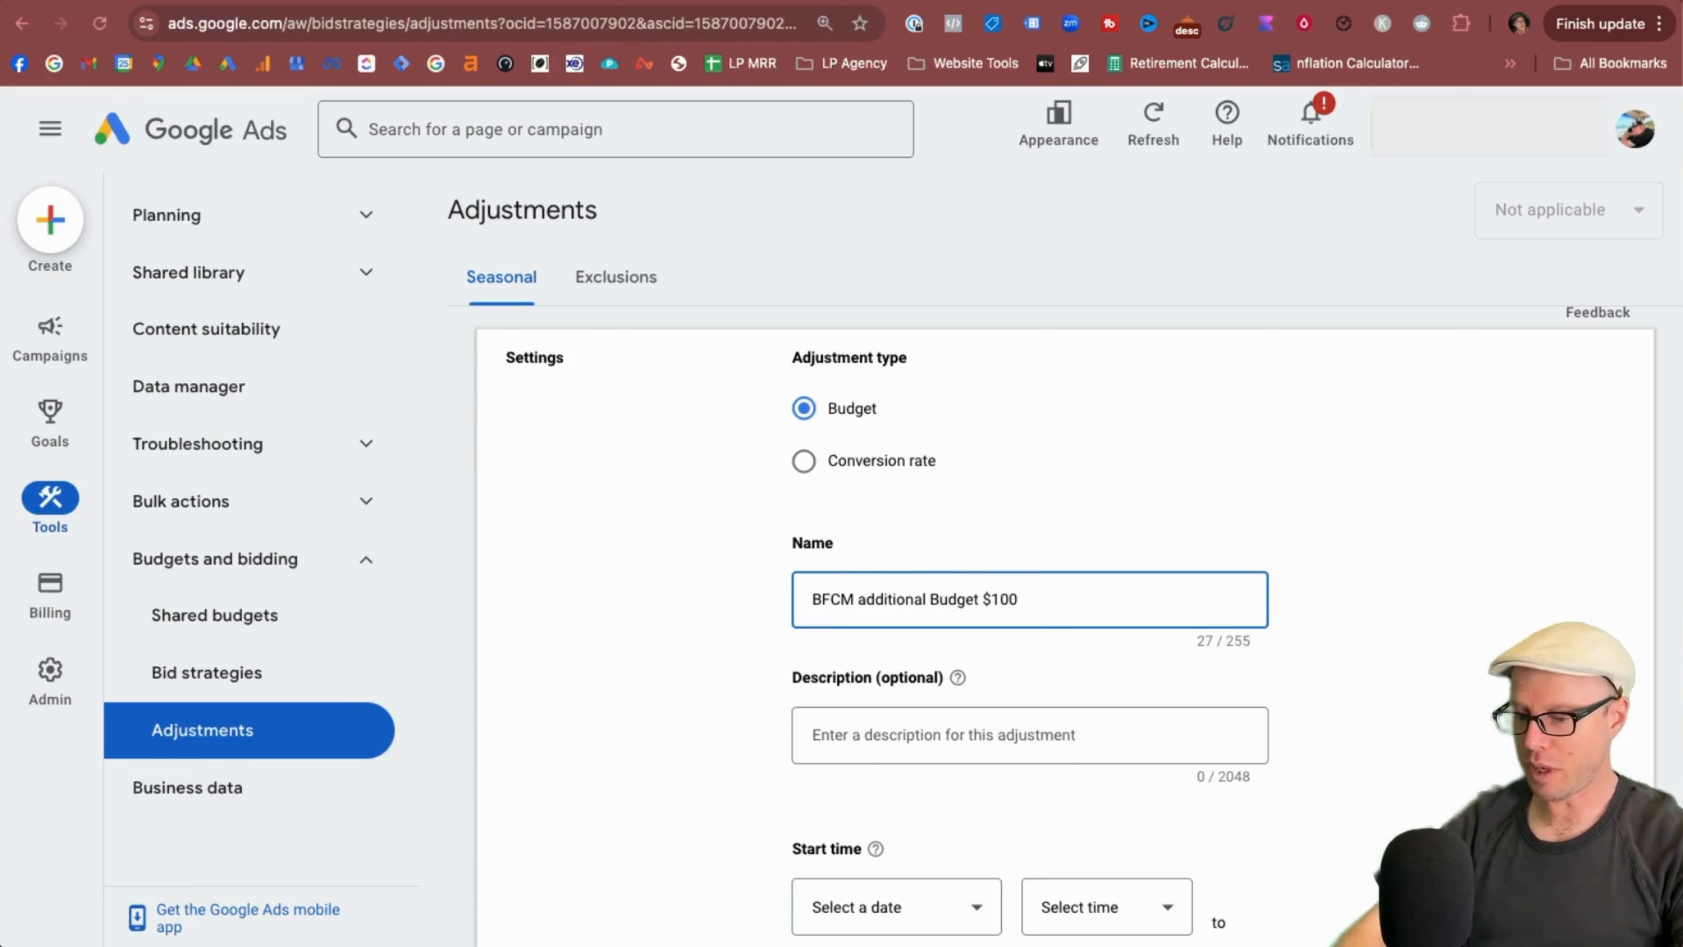
pyautogui.write('/day')
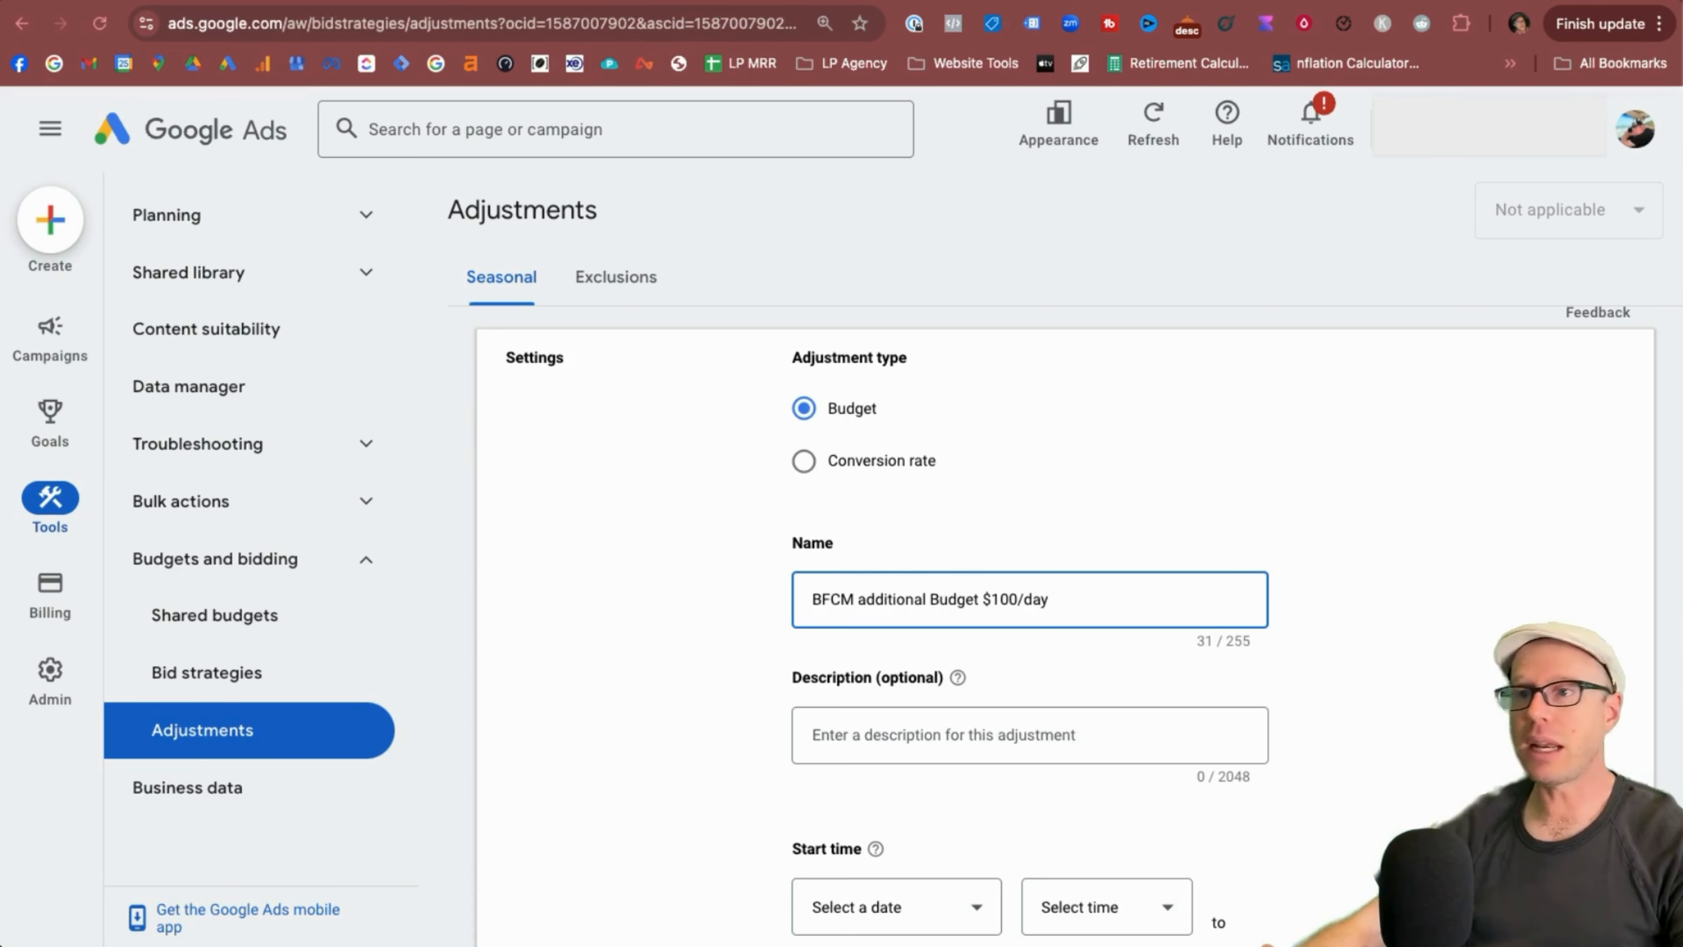
# Set the budget adjustment to run from Nov 29, 2024 at 12:00 AM to Dec 2, 2024 at 11:00 PM
pyautogui.scroll(-2, 960, 538)
pyautogui.moveTo(960, 538)
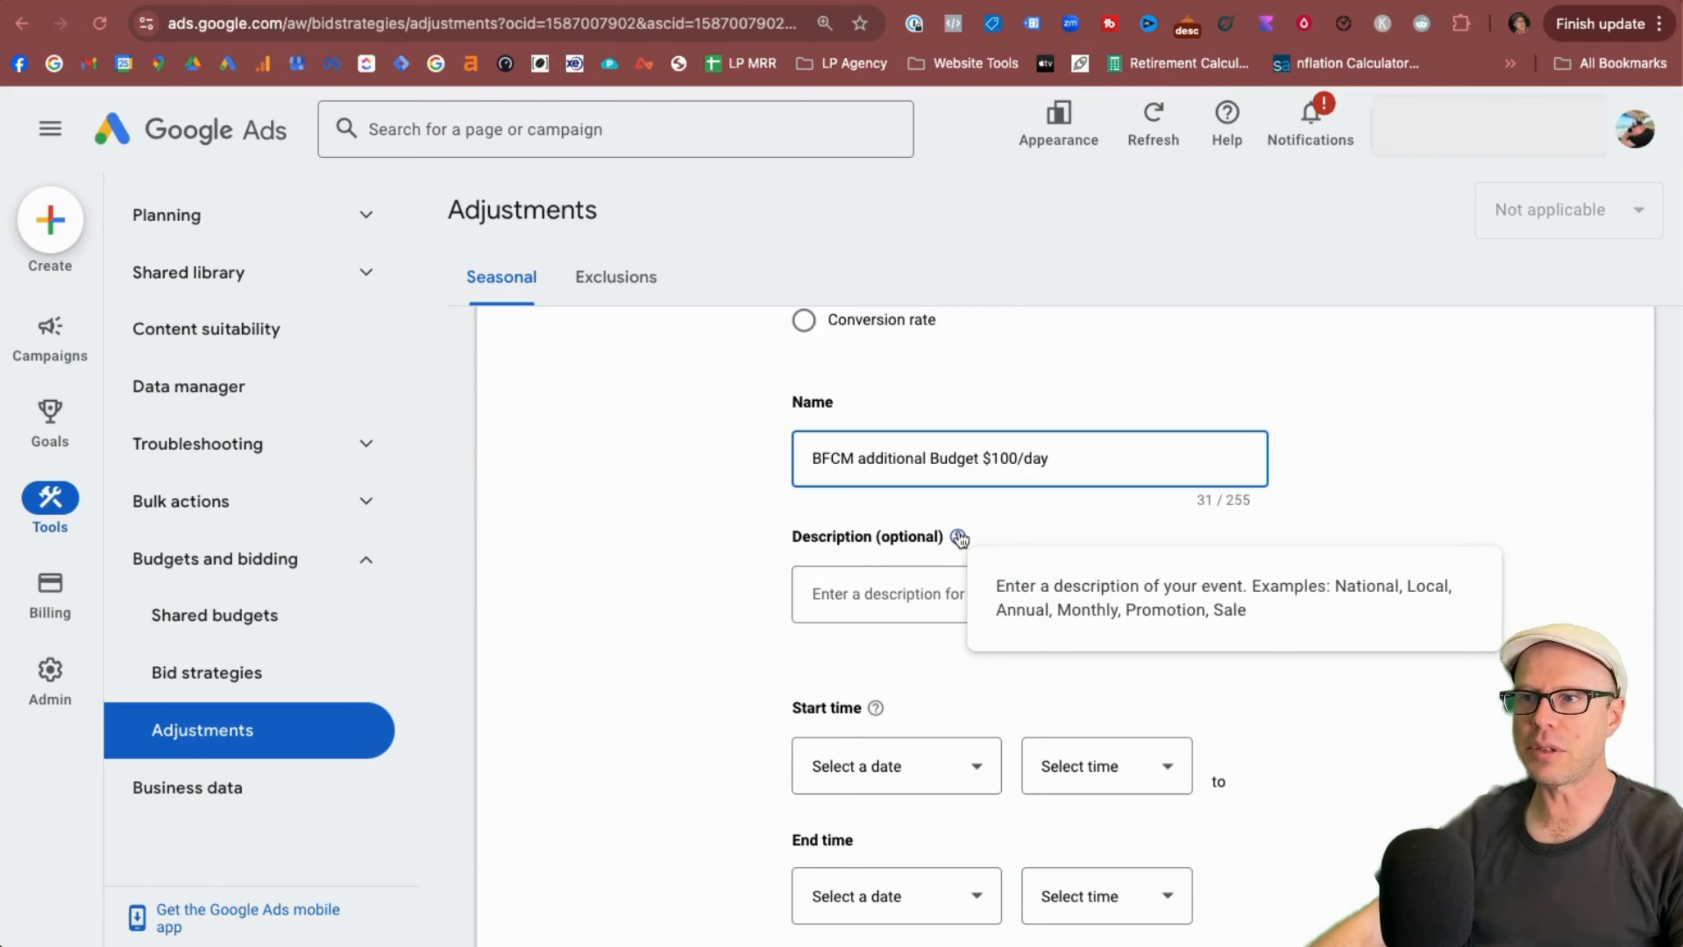
pyautogui.scroll(-3, 1420, 443)
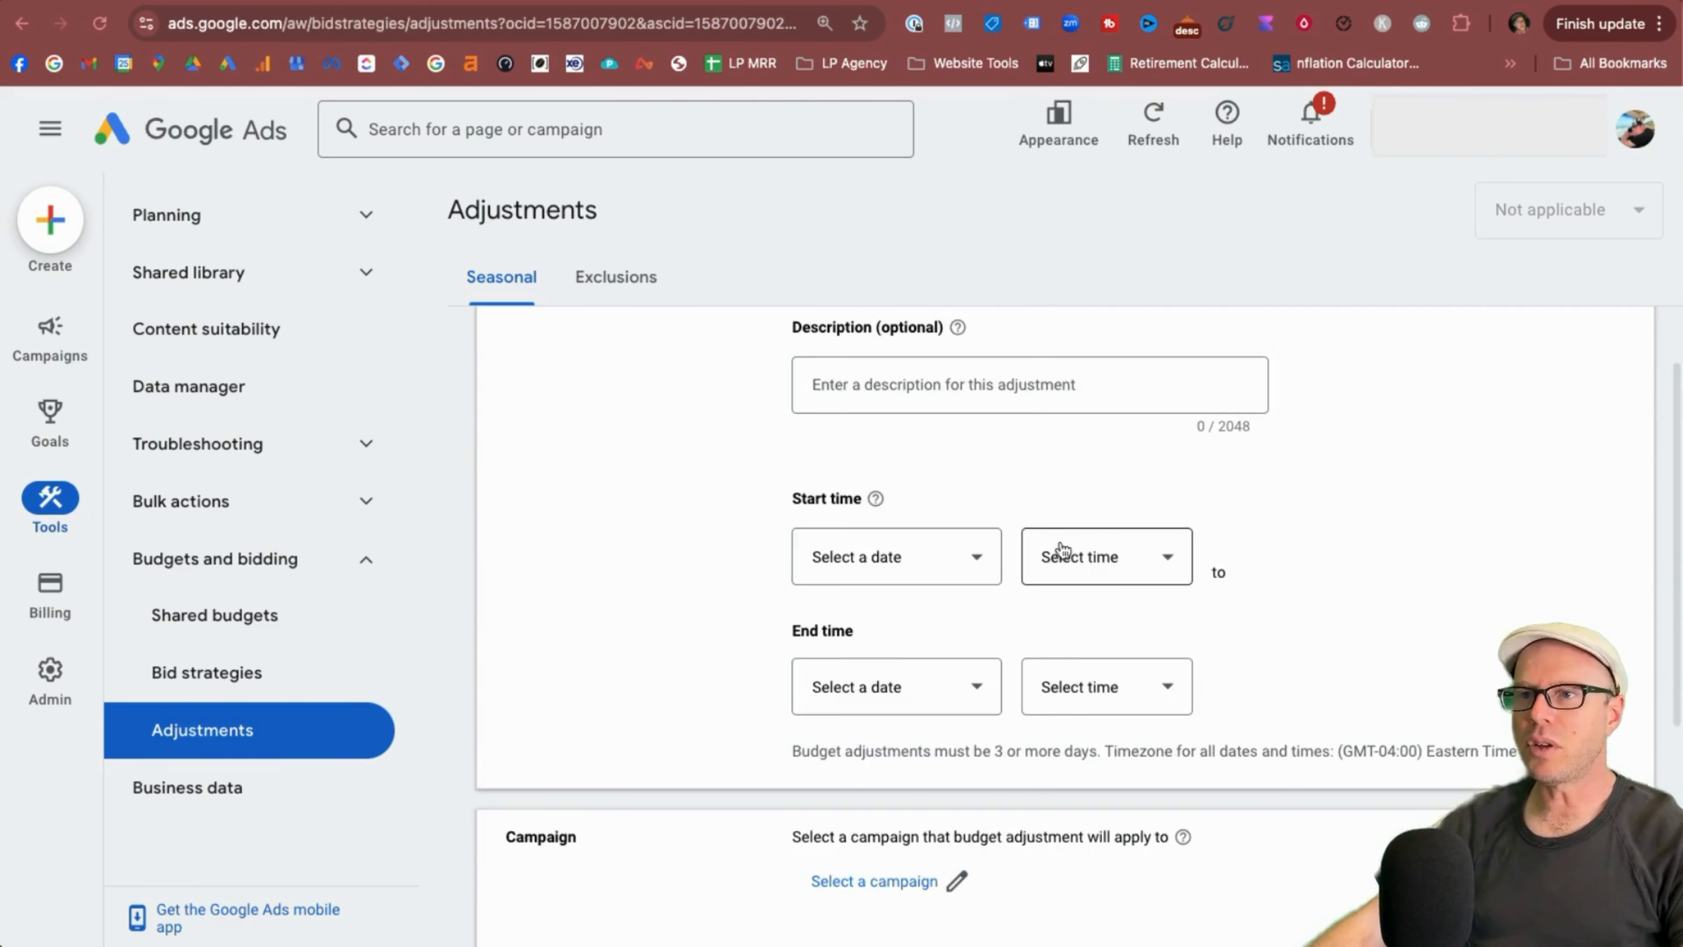
pyautogui.click(981, 554)
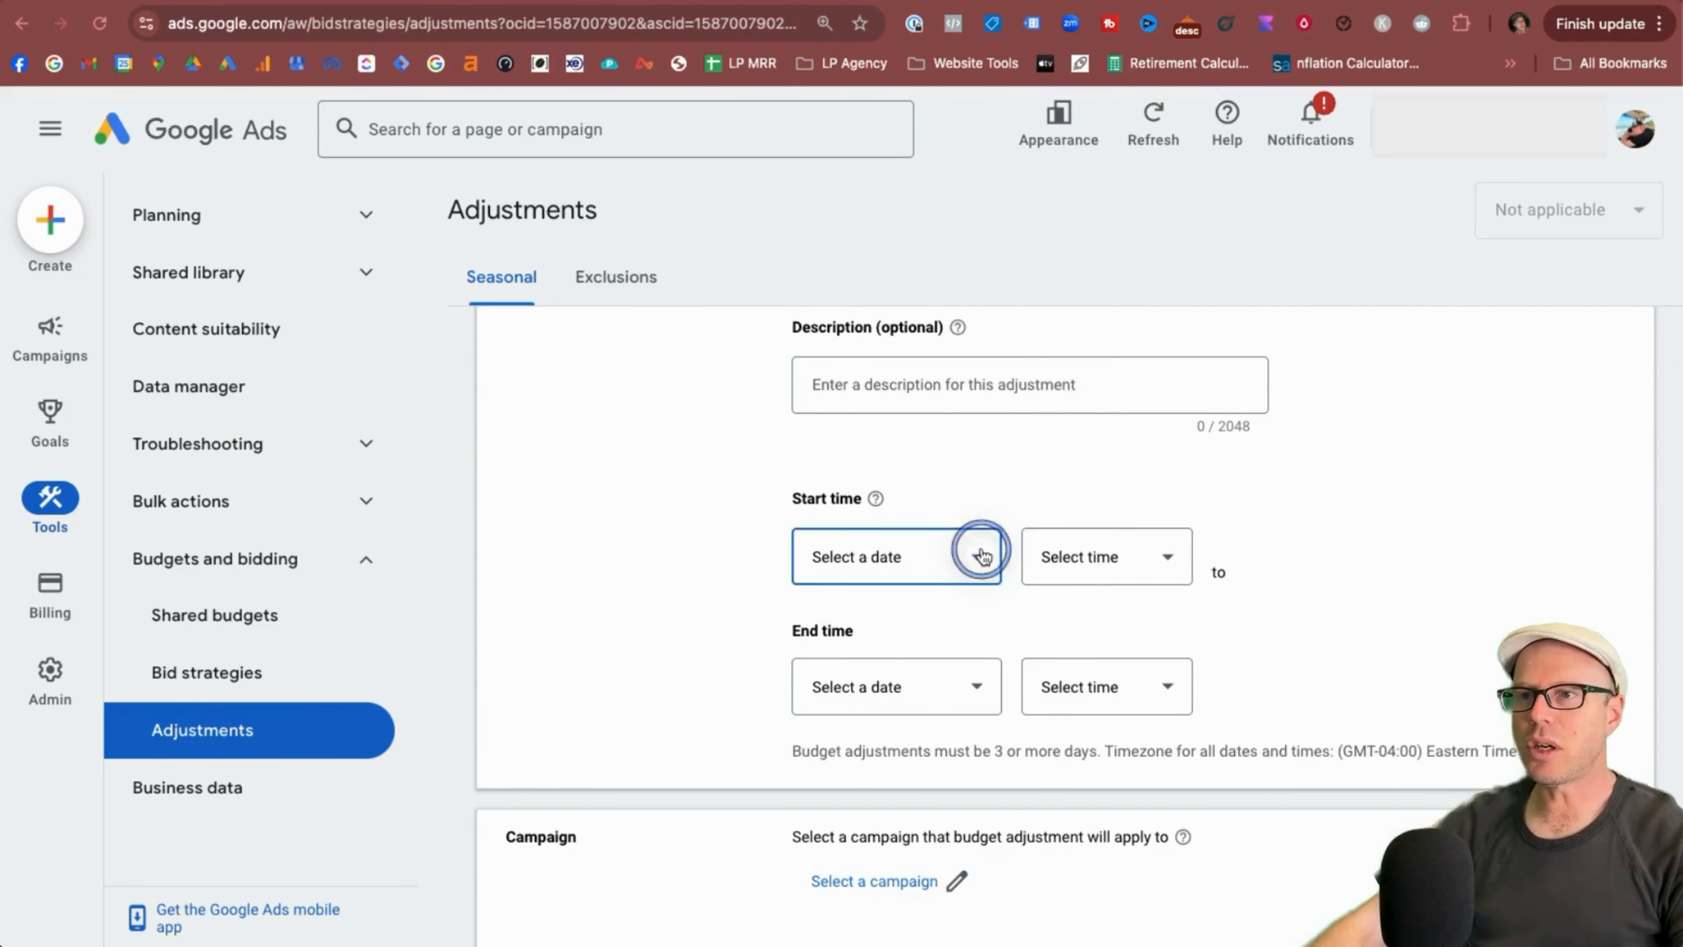
pyautogui.click(973, 690)
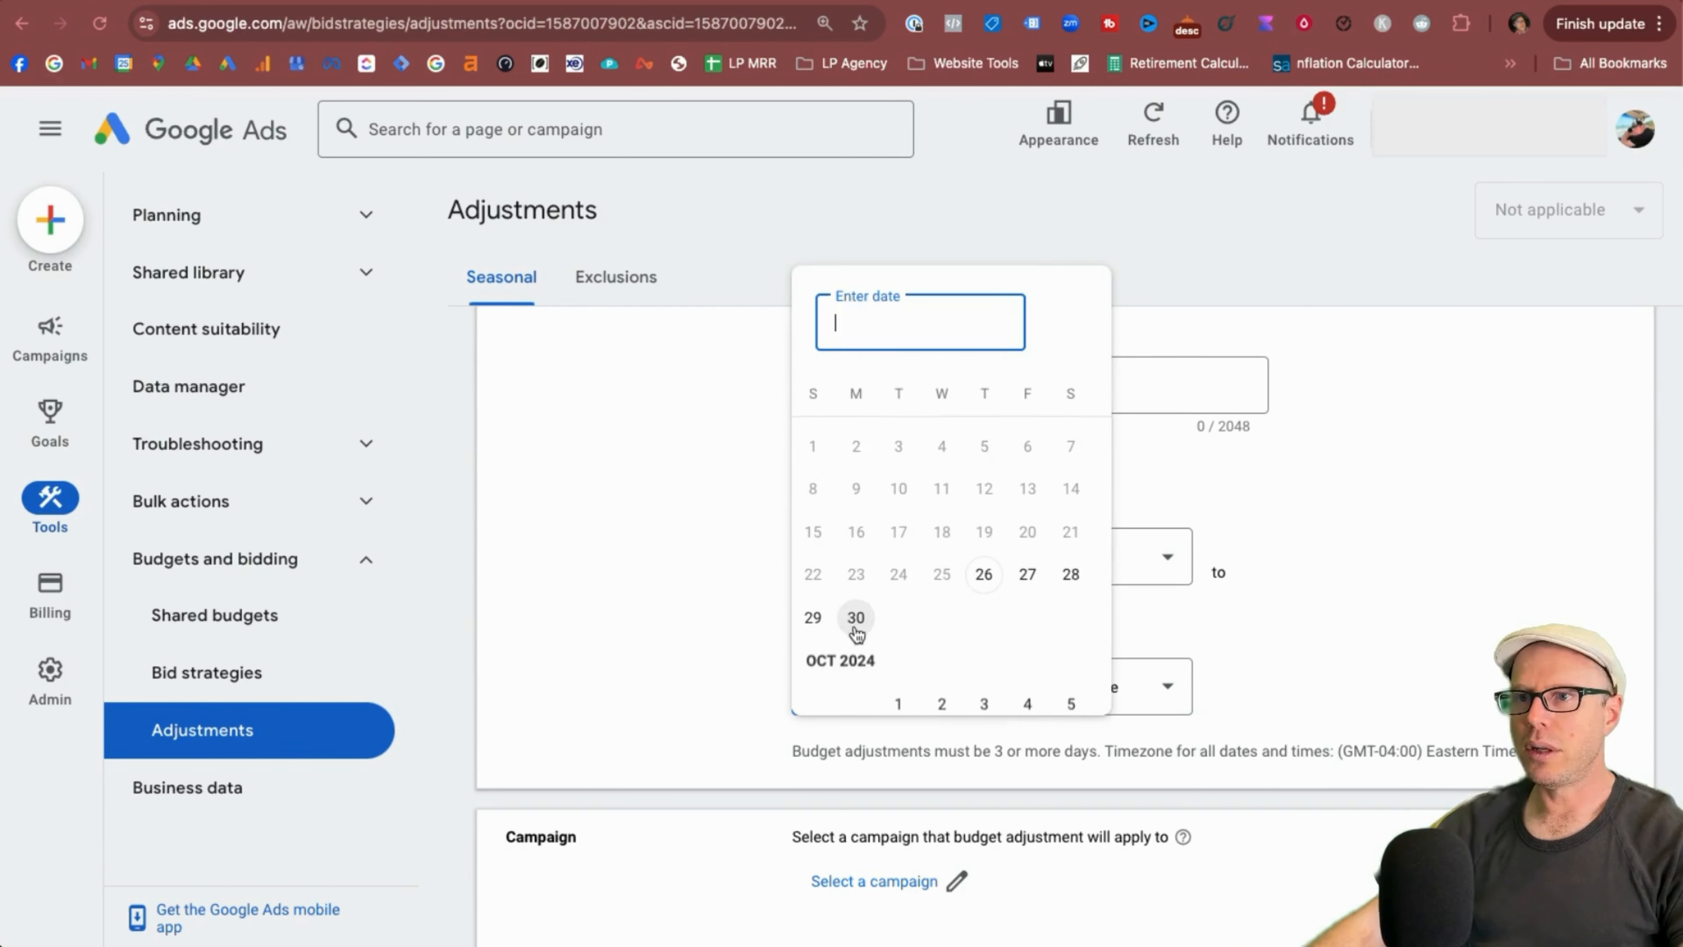
pyautogui.scroll(-10, 857, 617)
pyautogui.click(856, 592)
pyautogui.click(1107, 686)
pyautogui.scroll(-10, 1093, 690)
pyautogui.click(1087, 690)
pyautogui.click(1251, 700)
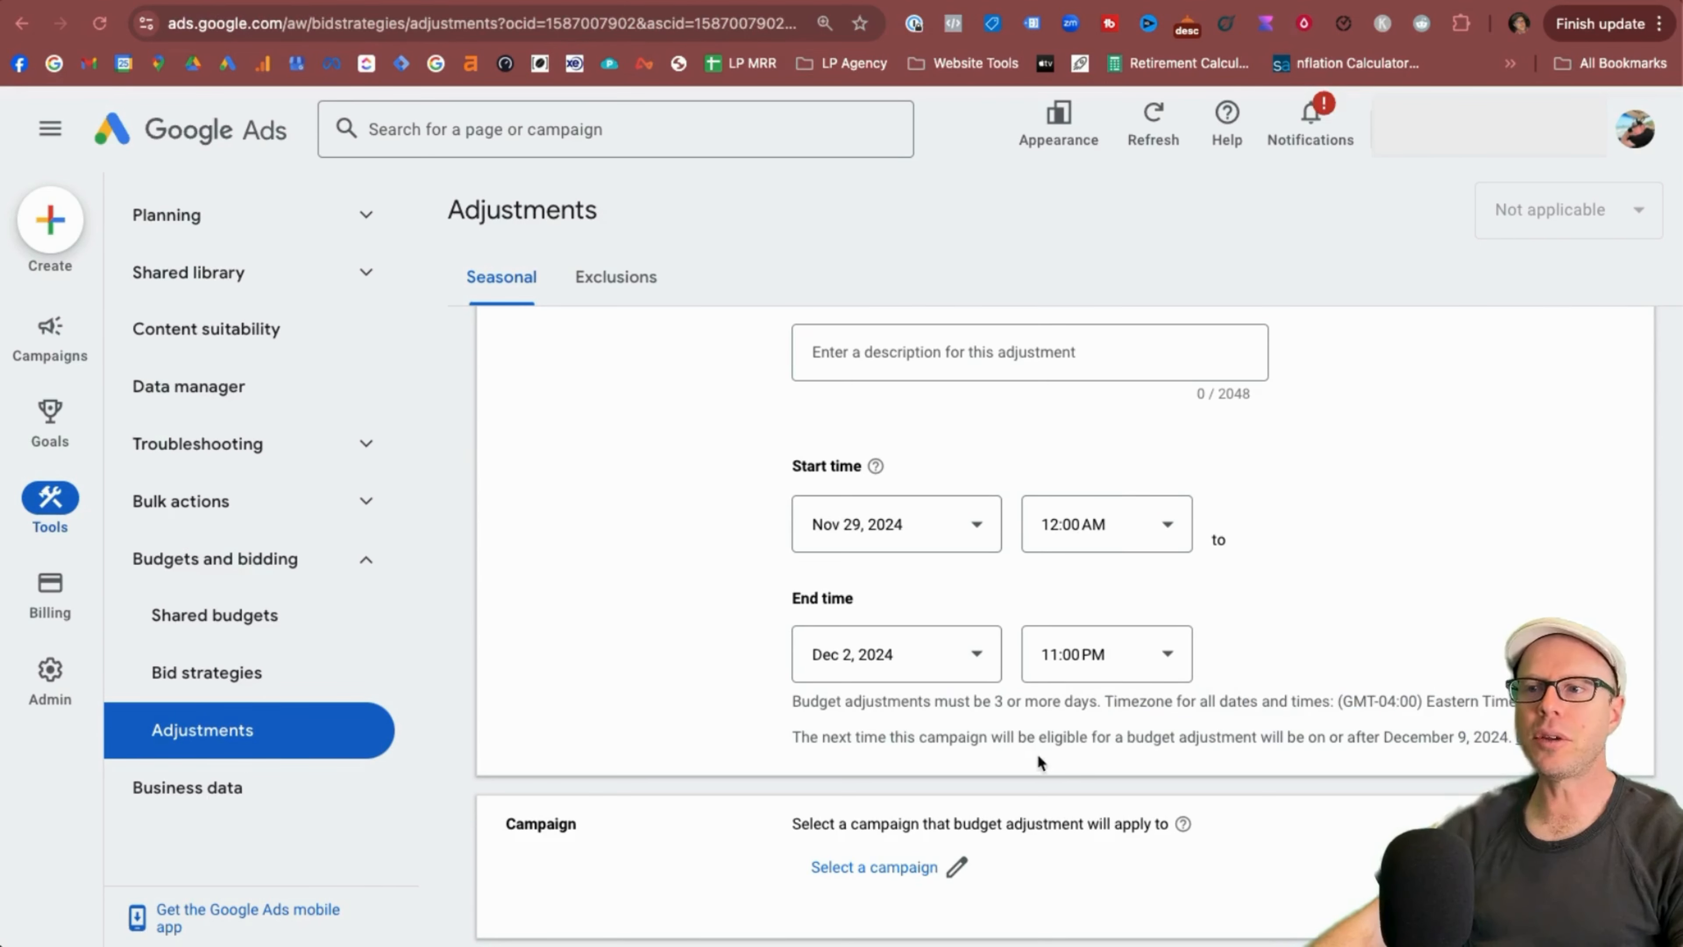
pyautogui.moveTo(832, 738); pyautogui.dragTo(987, 737)
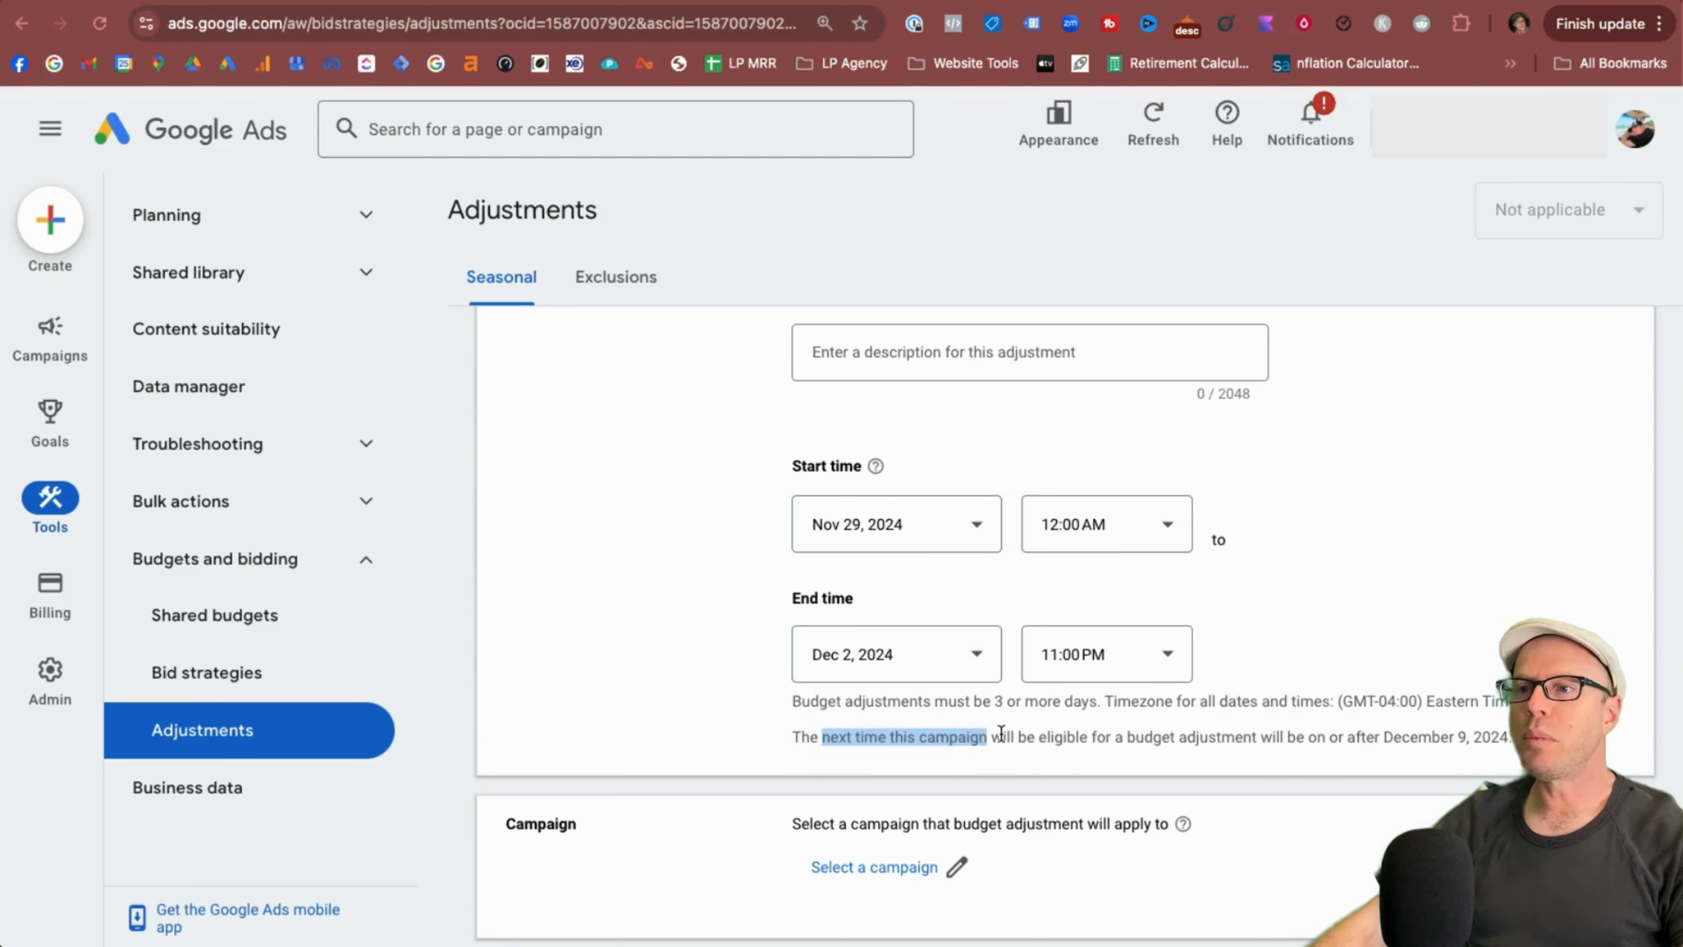
# Apply the budget adjustment to the Brand_US campaign
pyautogui.click(875, 867)
pyautogui.scroll(-5, 928, 597)
pyautogui.click(540, 494)
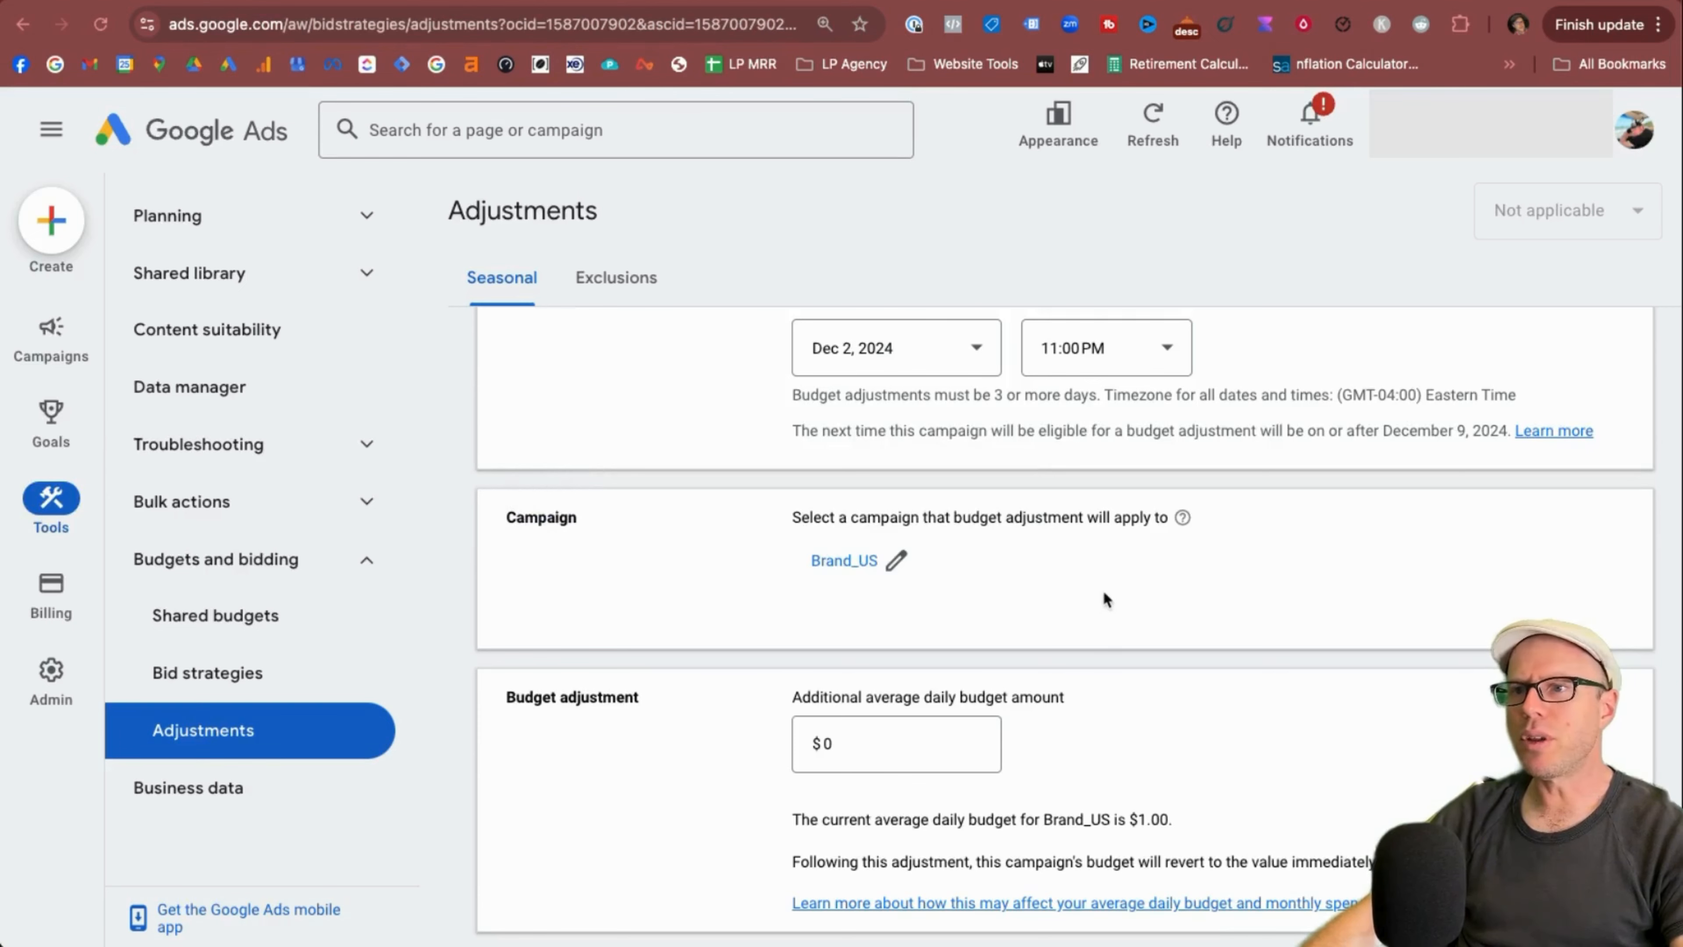
# Set the additional average daily budget amount to $100 and save the adjustment
pyautogui.scroll(-1, 1105, 595)
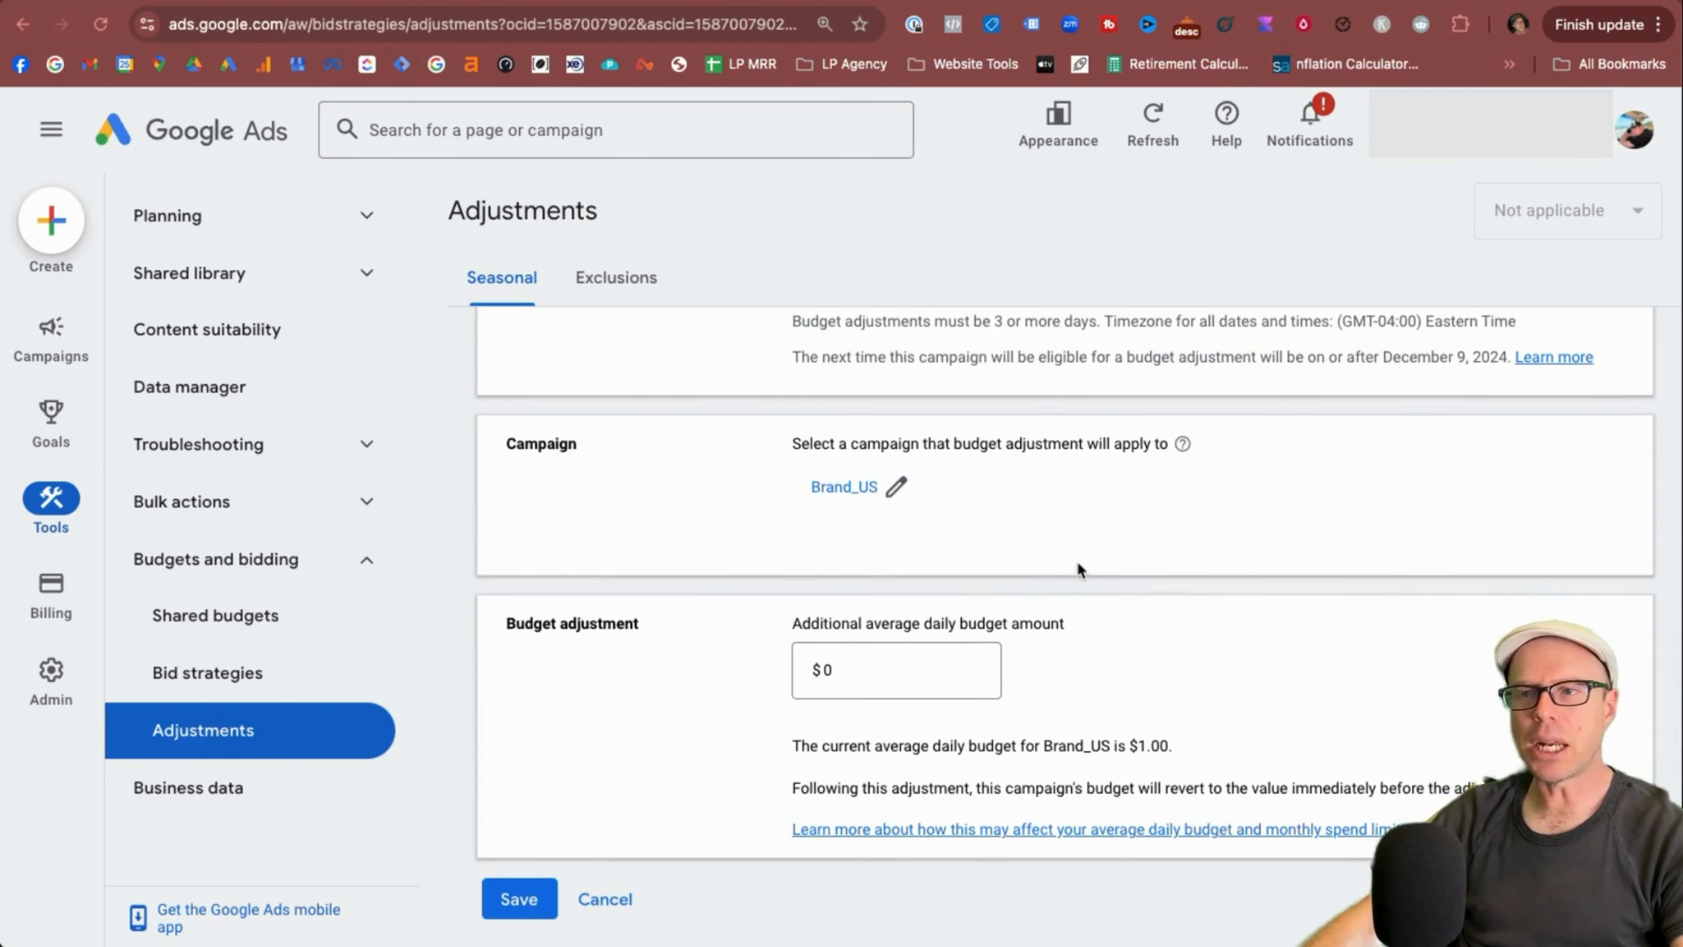
pyautogui.scroll(-1, 994, 596)
pyautogui.click(850, 648)
pyautogui.write('100')
pyautogui.click(519, 875)
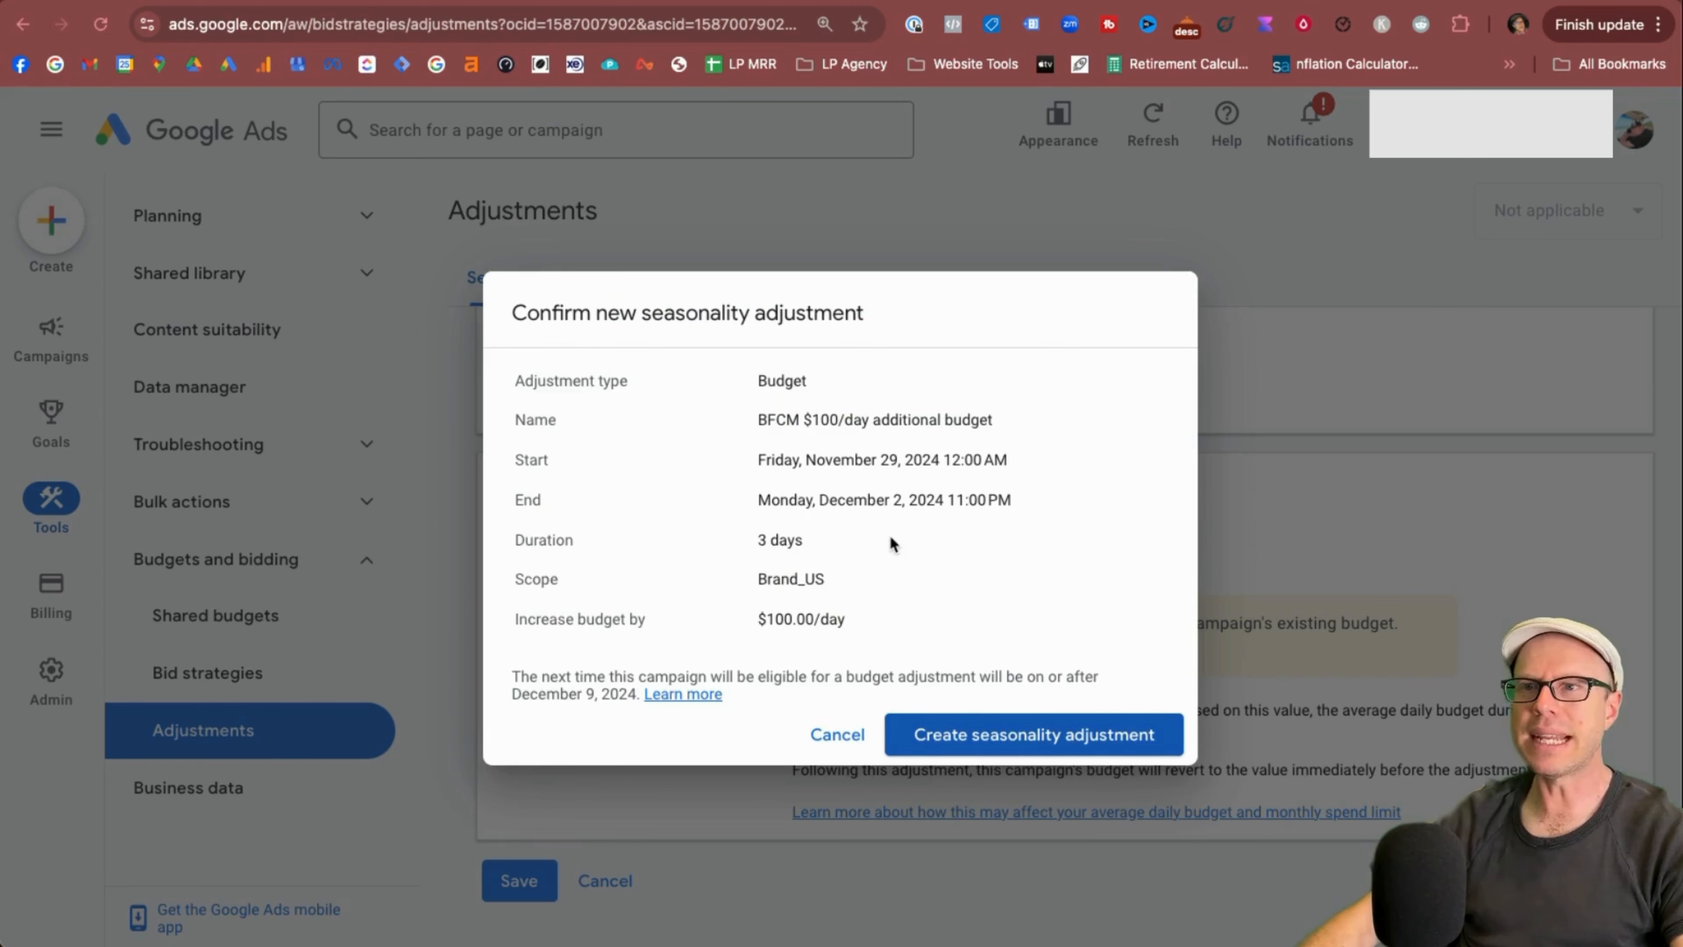
# Review the summary of the new seasonality adjustment and confirm its creation
pyautogui.moveTo(520, 379); pyautogui.dragTo(891, 576)
pyautogui.click(901, 583)
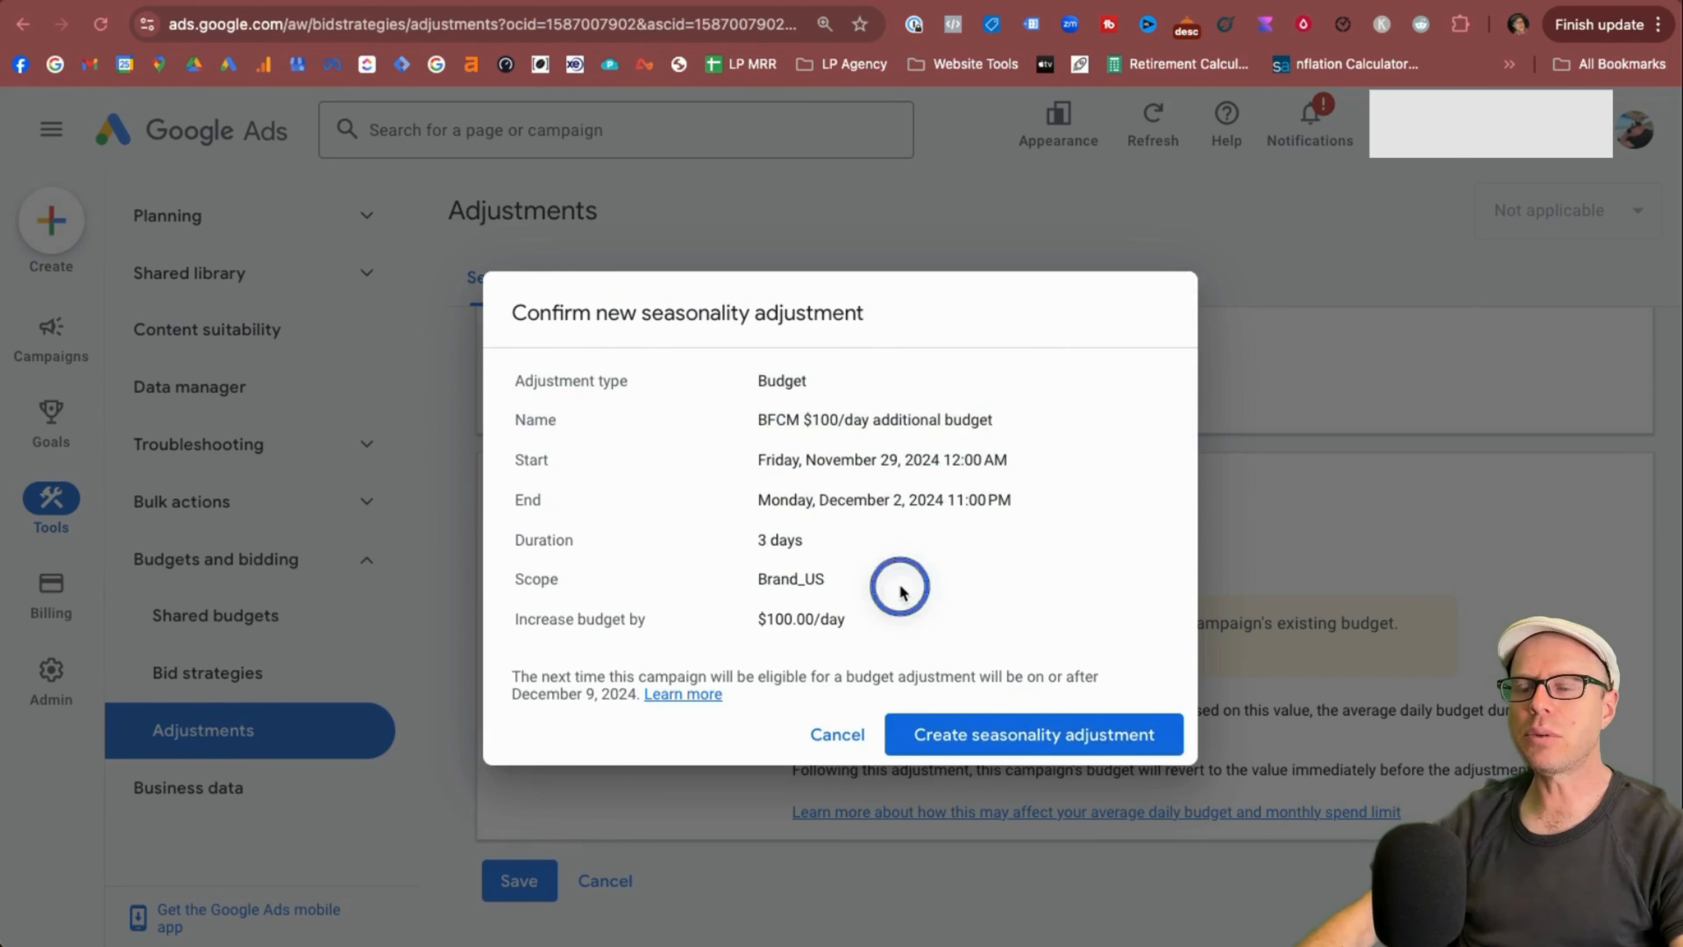
pyautogui.click(965, 734)
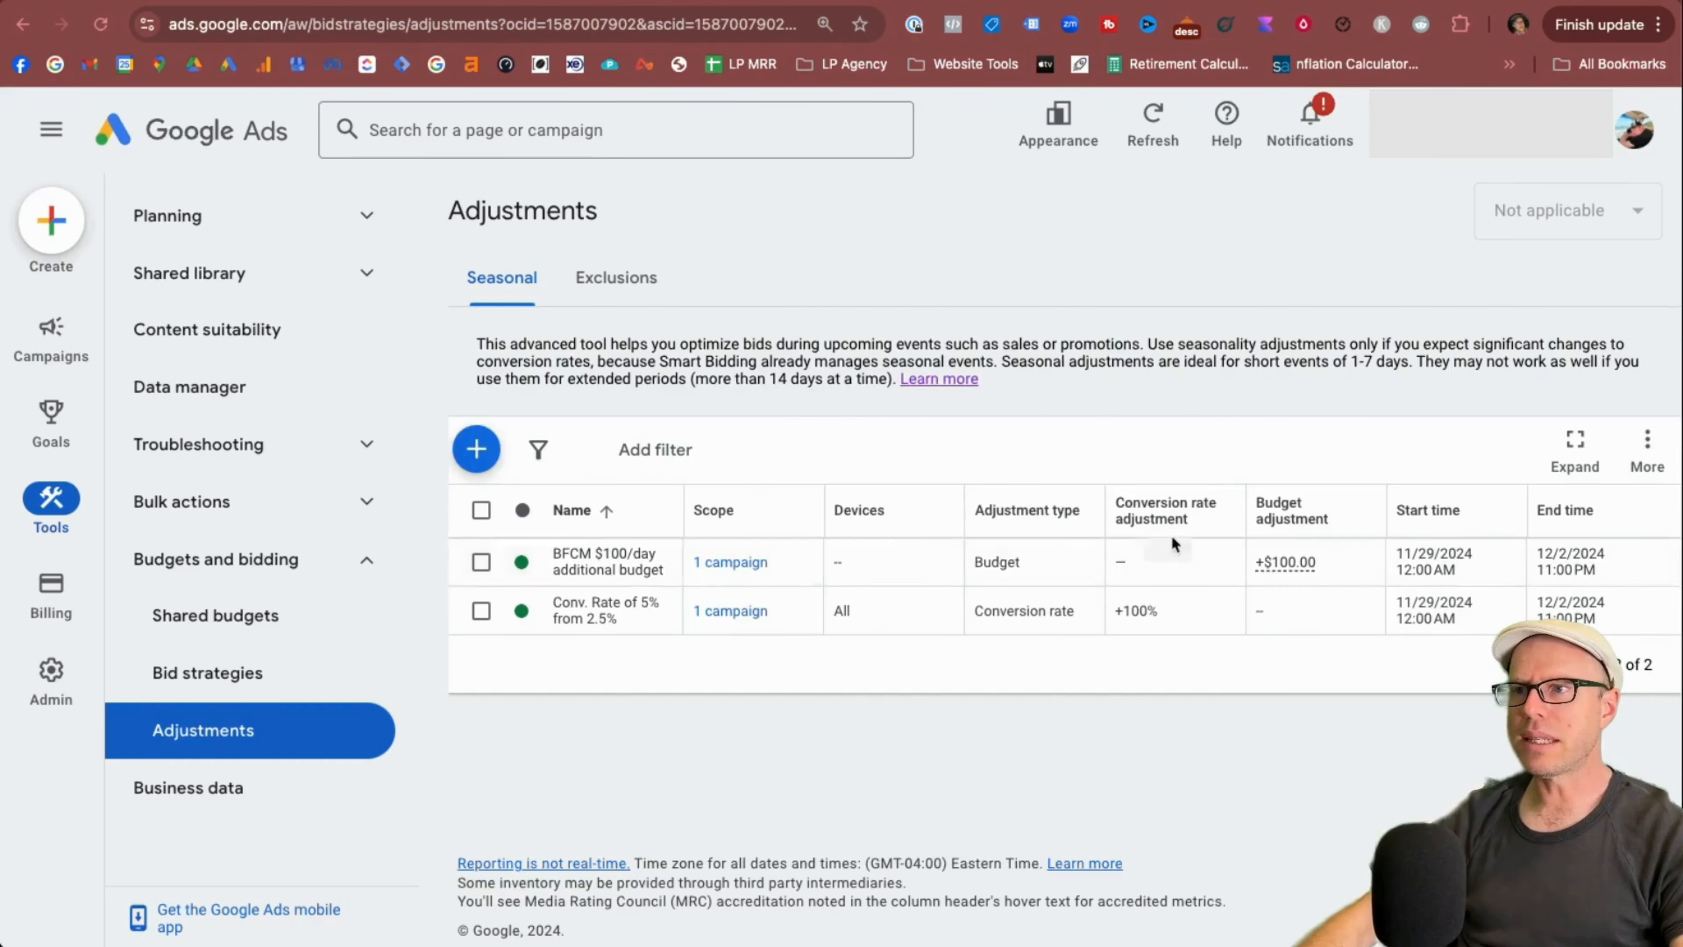
pyautogui.moveTo(1288, 561)
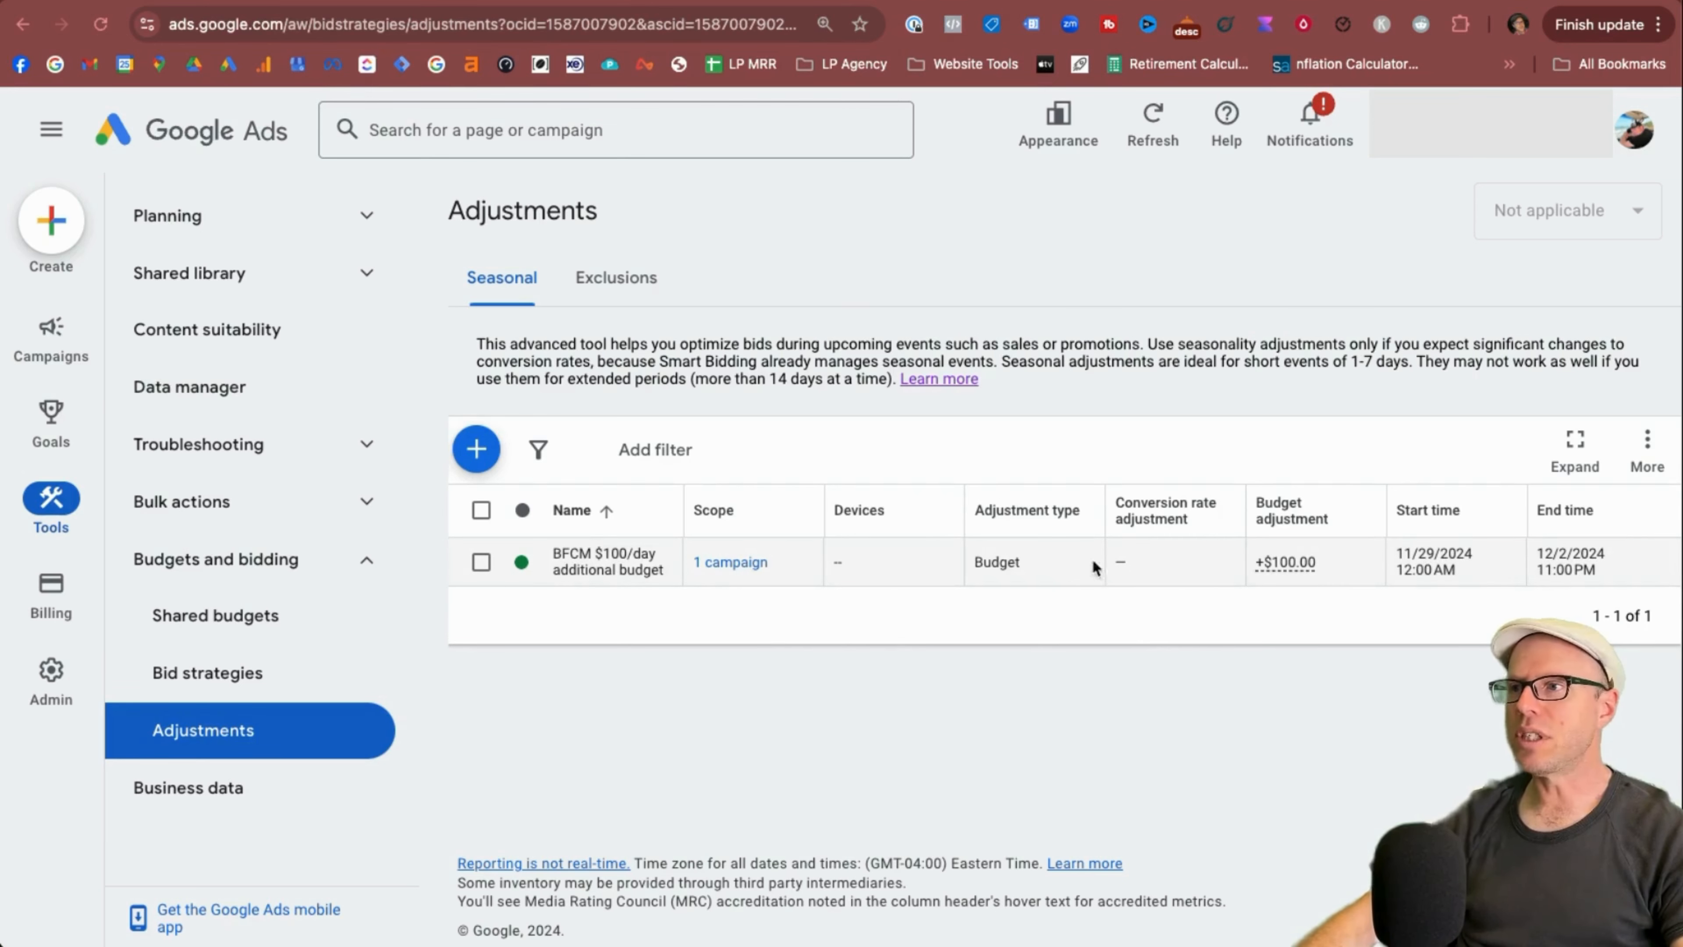
# Open the BFCM budget adjustment for editing to look over its settings, and leave it without making changes
pyautogui.click(483, 564)
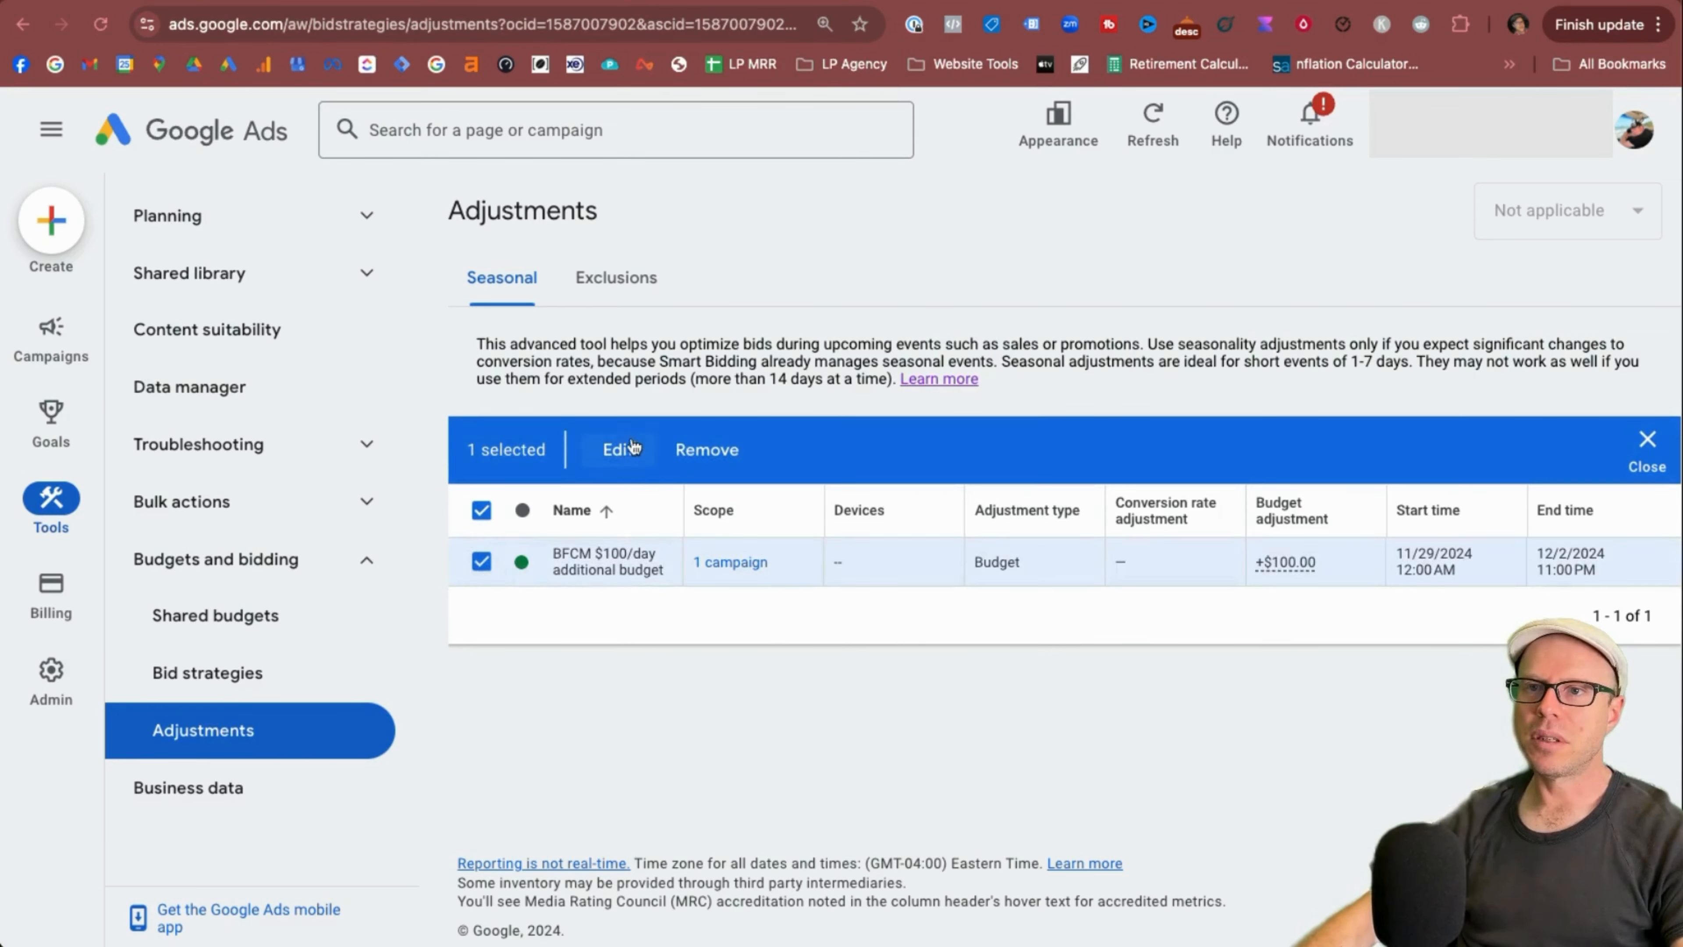
pyautogui.click(621, 448)
pyautogui.scroll(-15, 1083, 538)
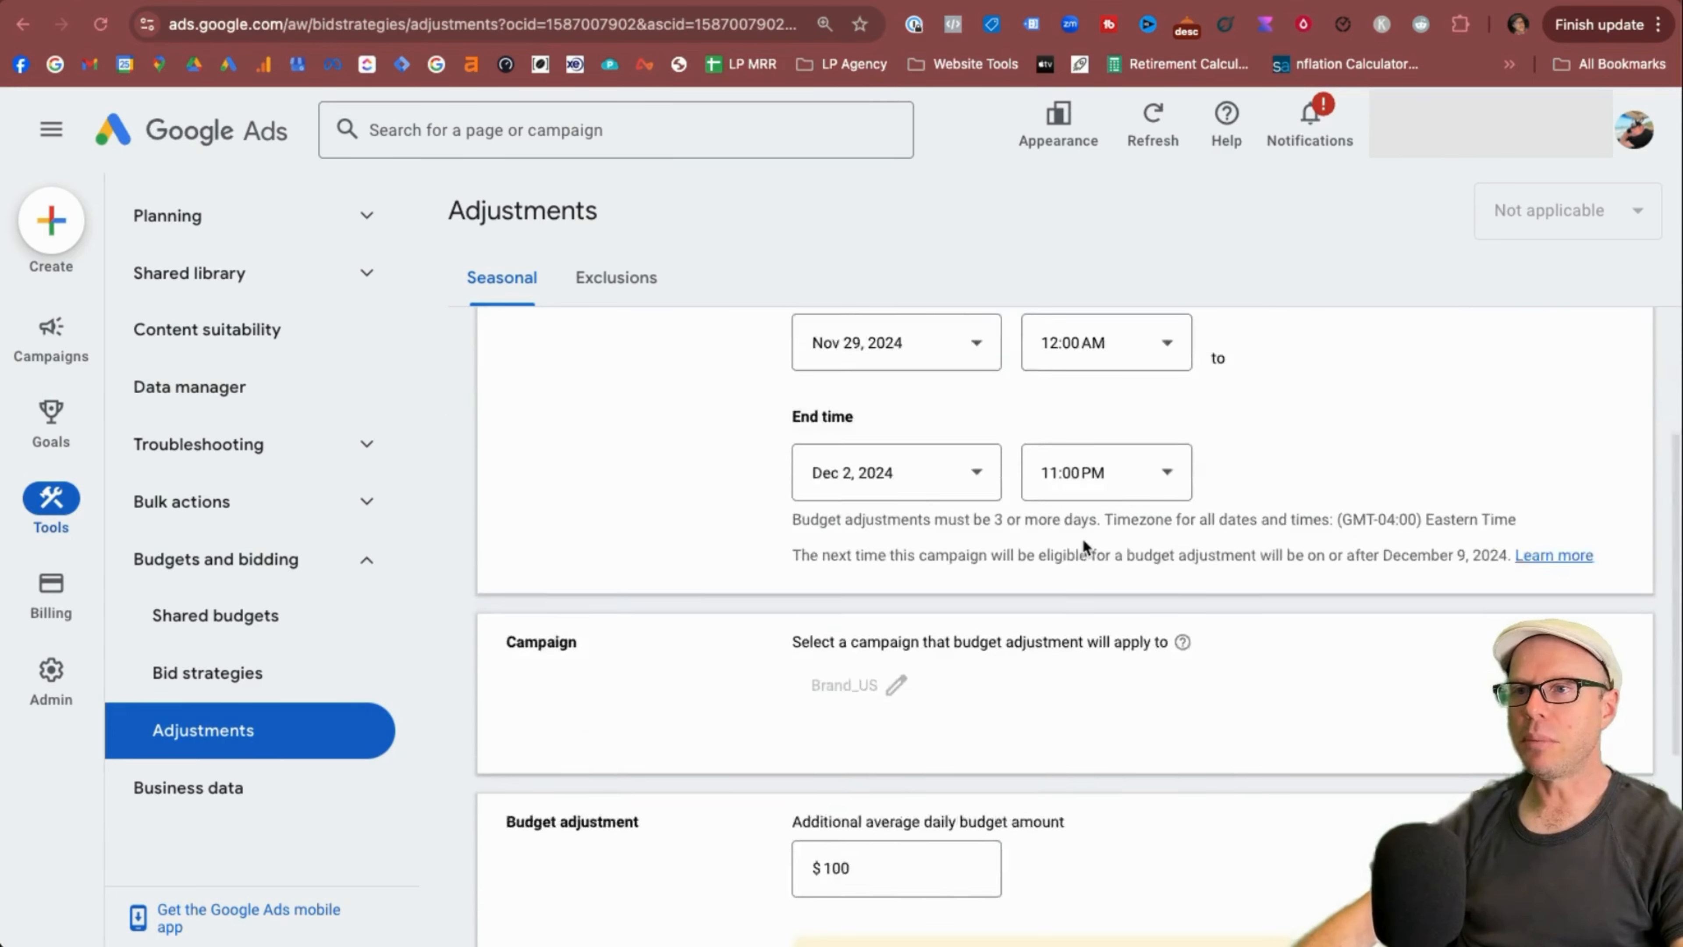
pyautogui.click(604, 766)
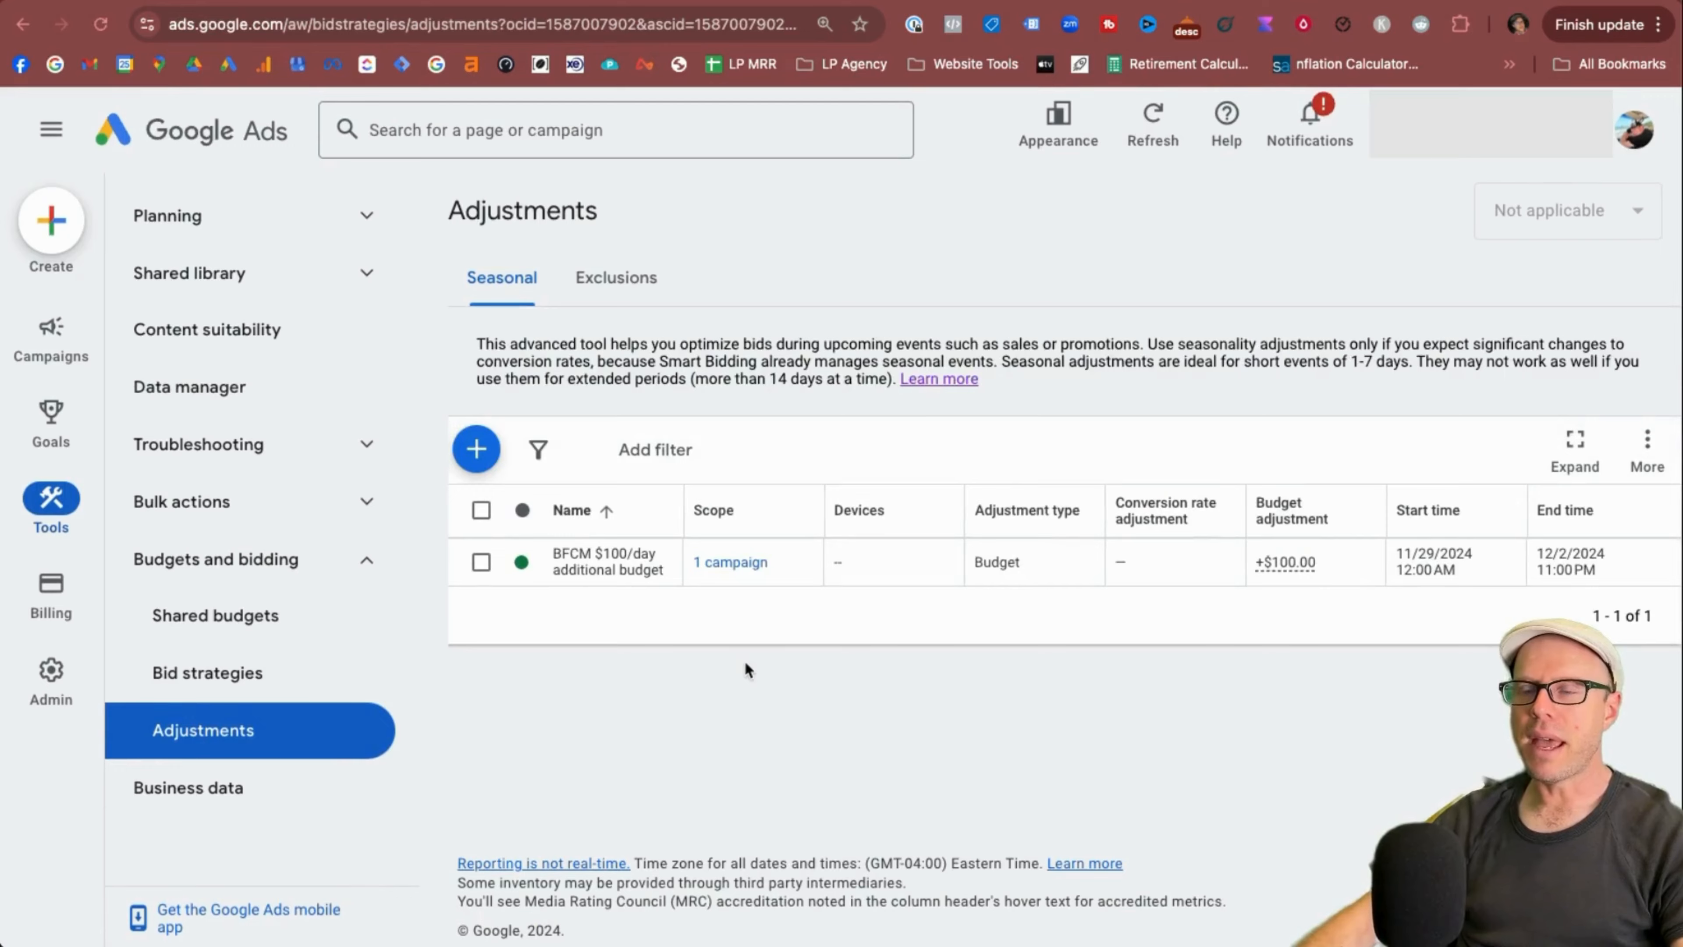
pyautogui.click(482, 562)
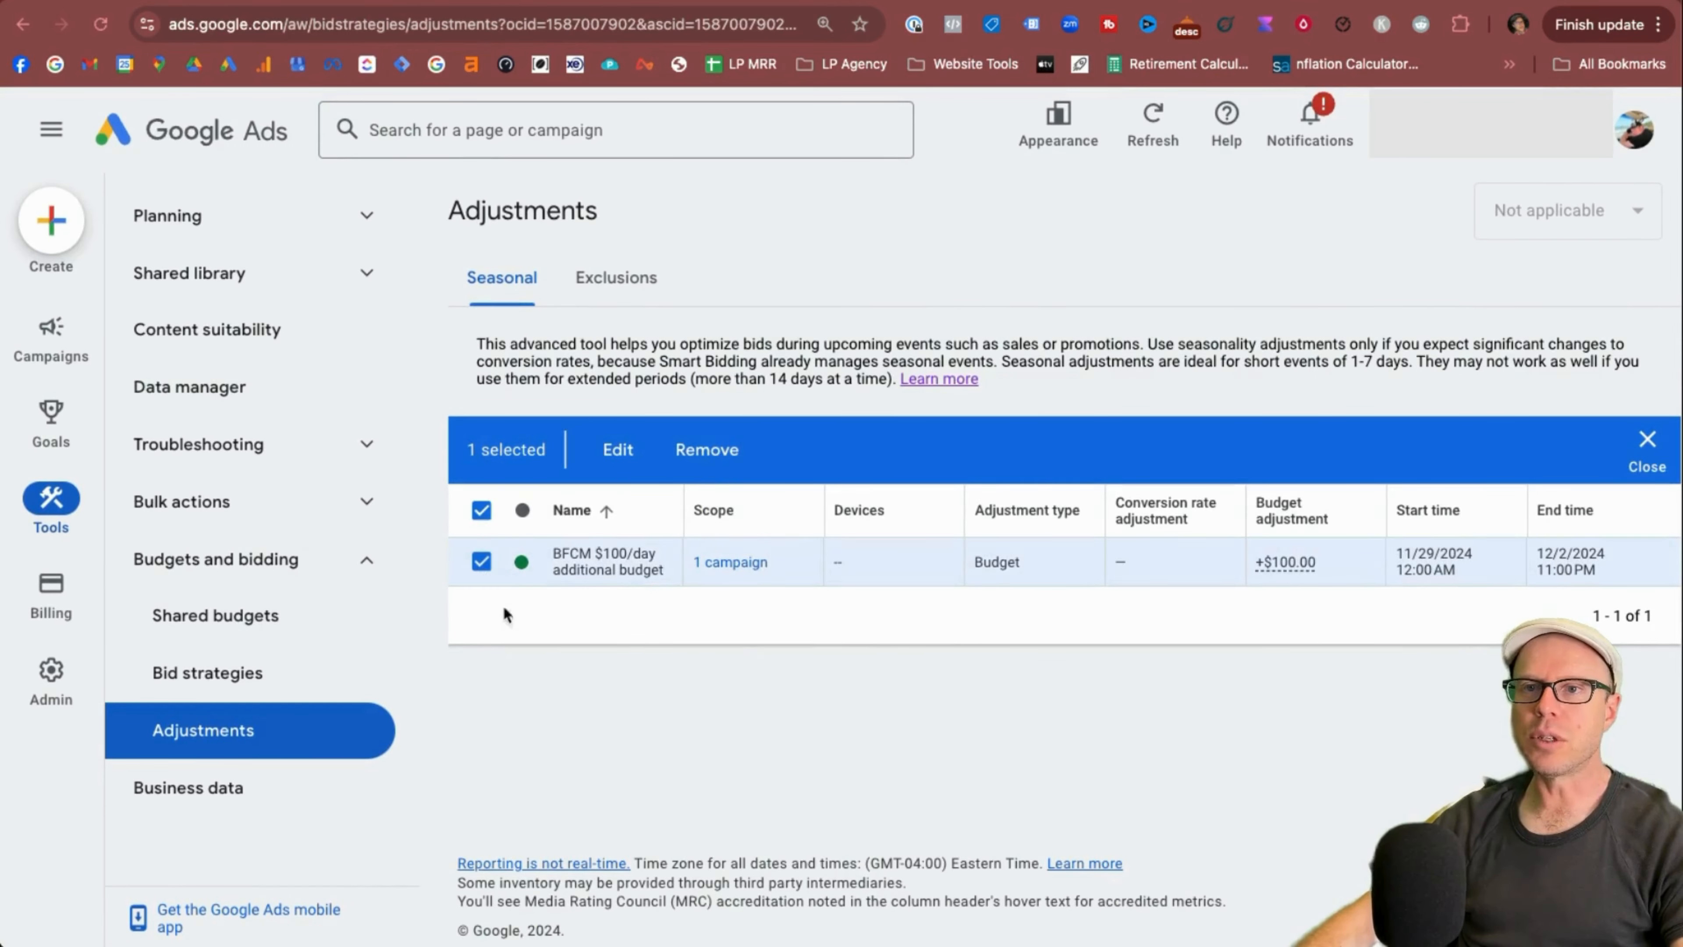
pyautogui.click(482, 561)
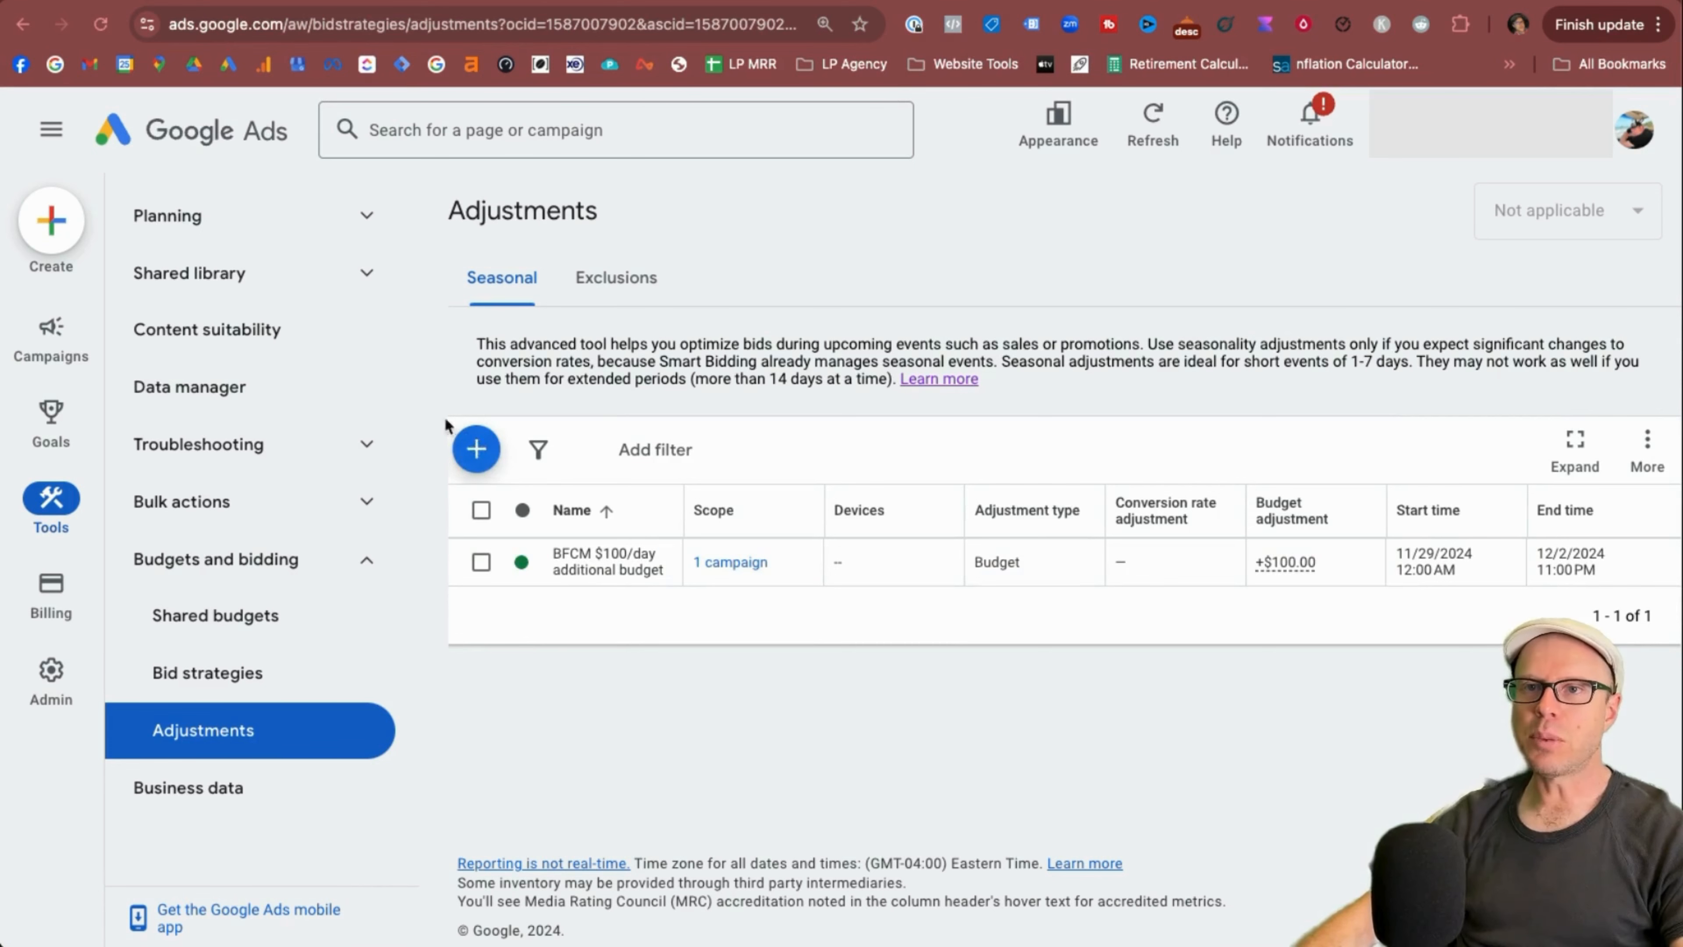
# Start a new seasonality adjustment of type Conversion rate and name it "Conv. Rate of 5% from 2.5%"
pyautogui.click(477, 449)
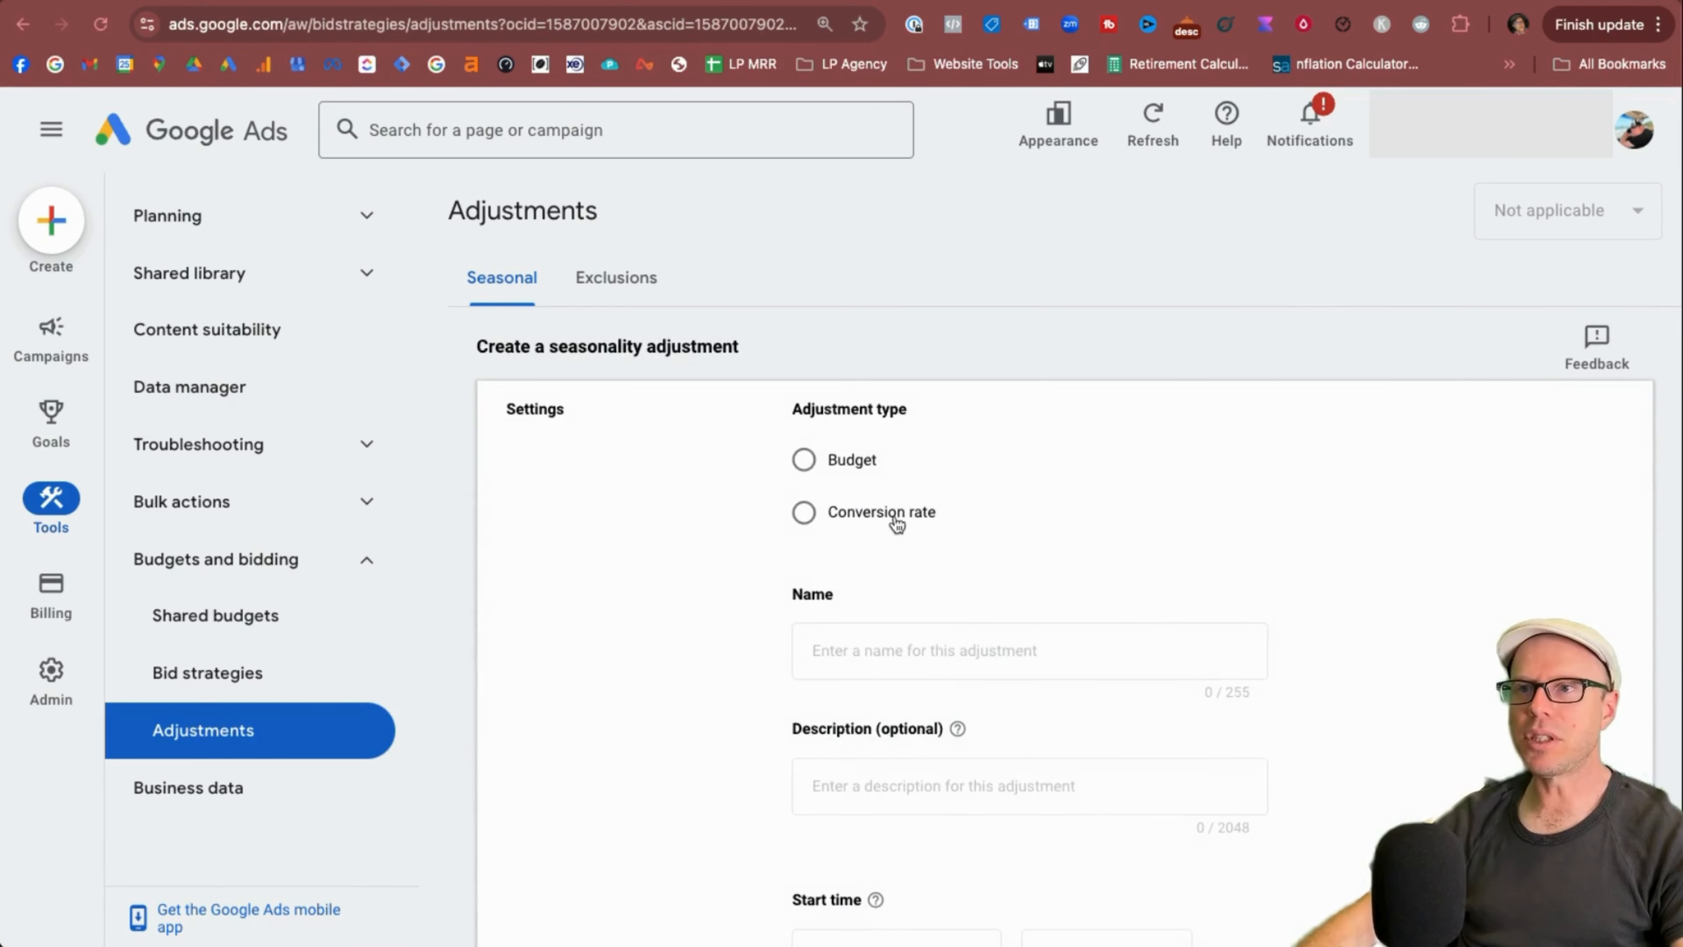
pyautogui.click(848, 516)
pyautogui.scroll(-3, 993, 536)
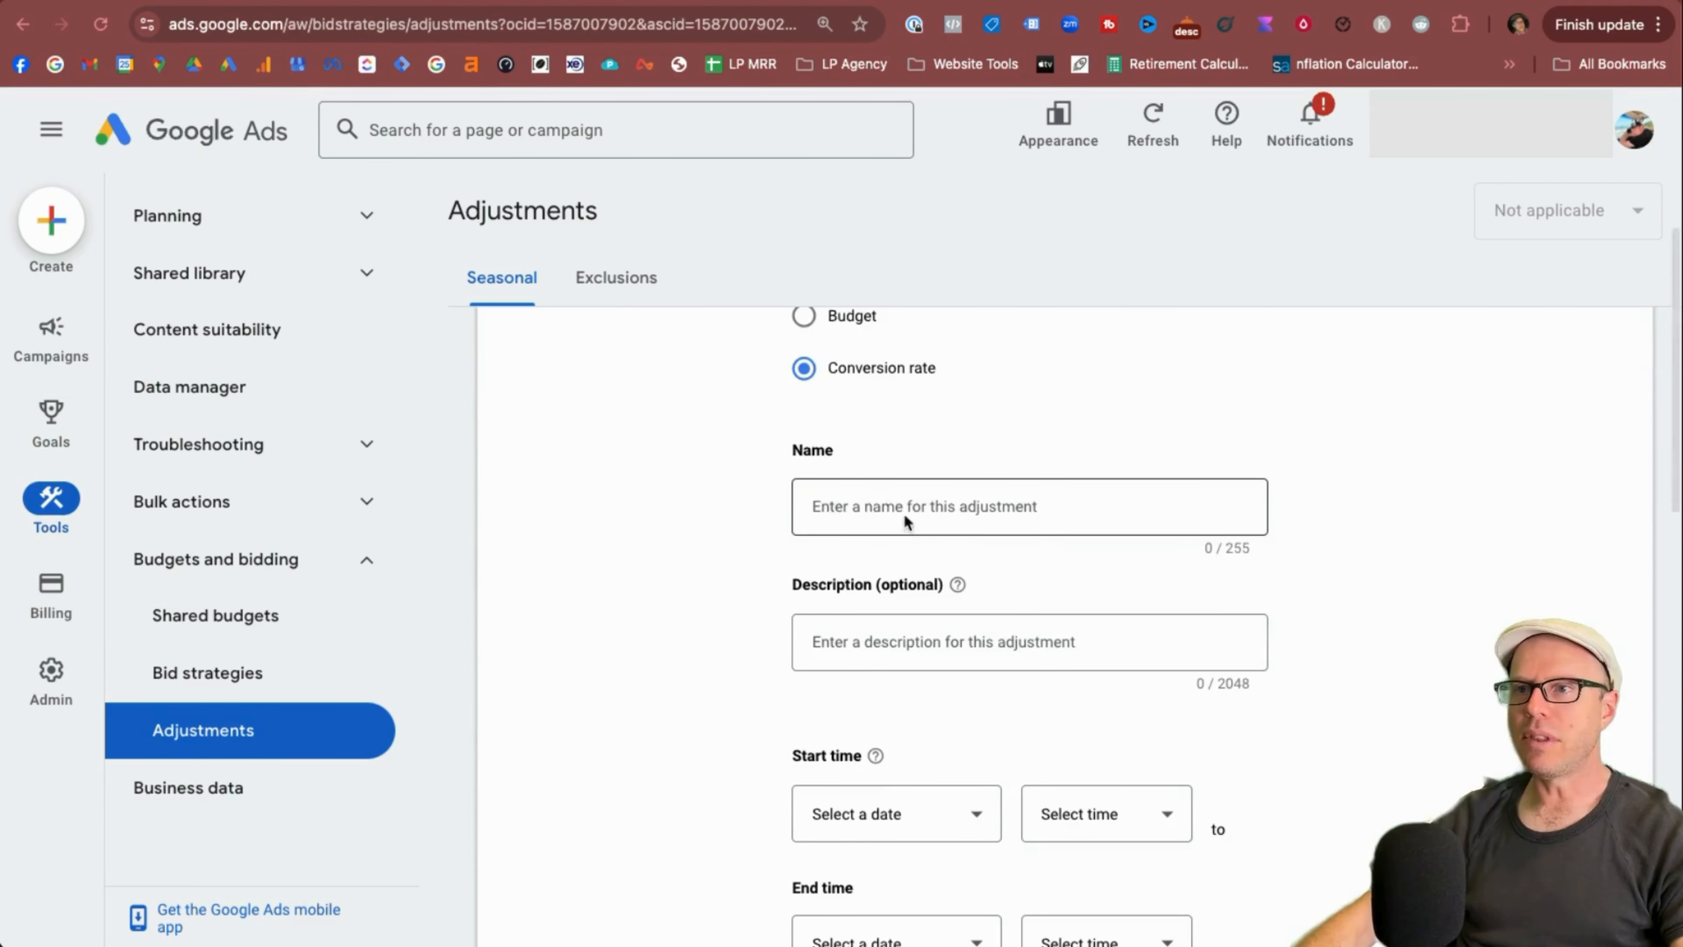
pyautogui.click(905, 516)
pyautogui.write('Conv. Rate of 5% from 2.5%')
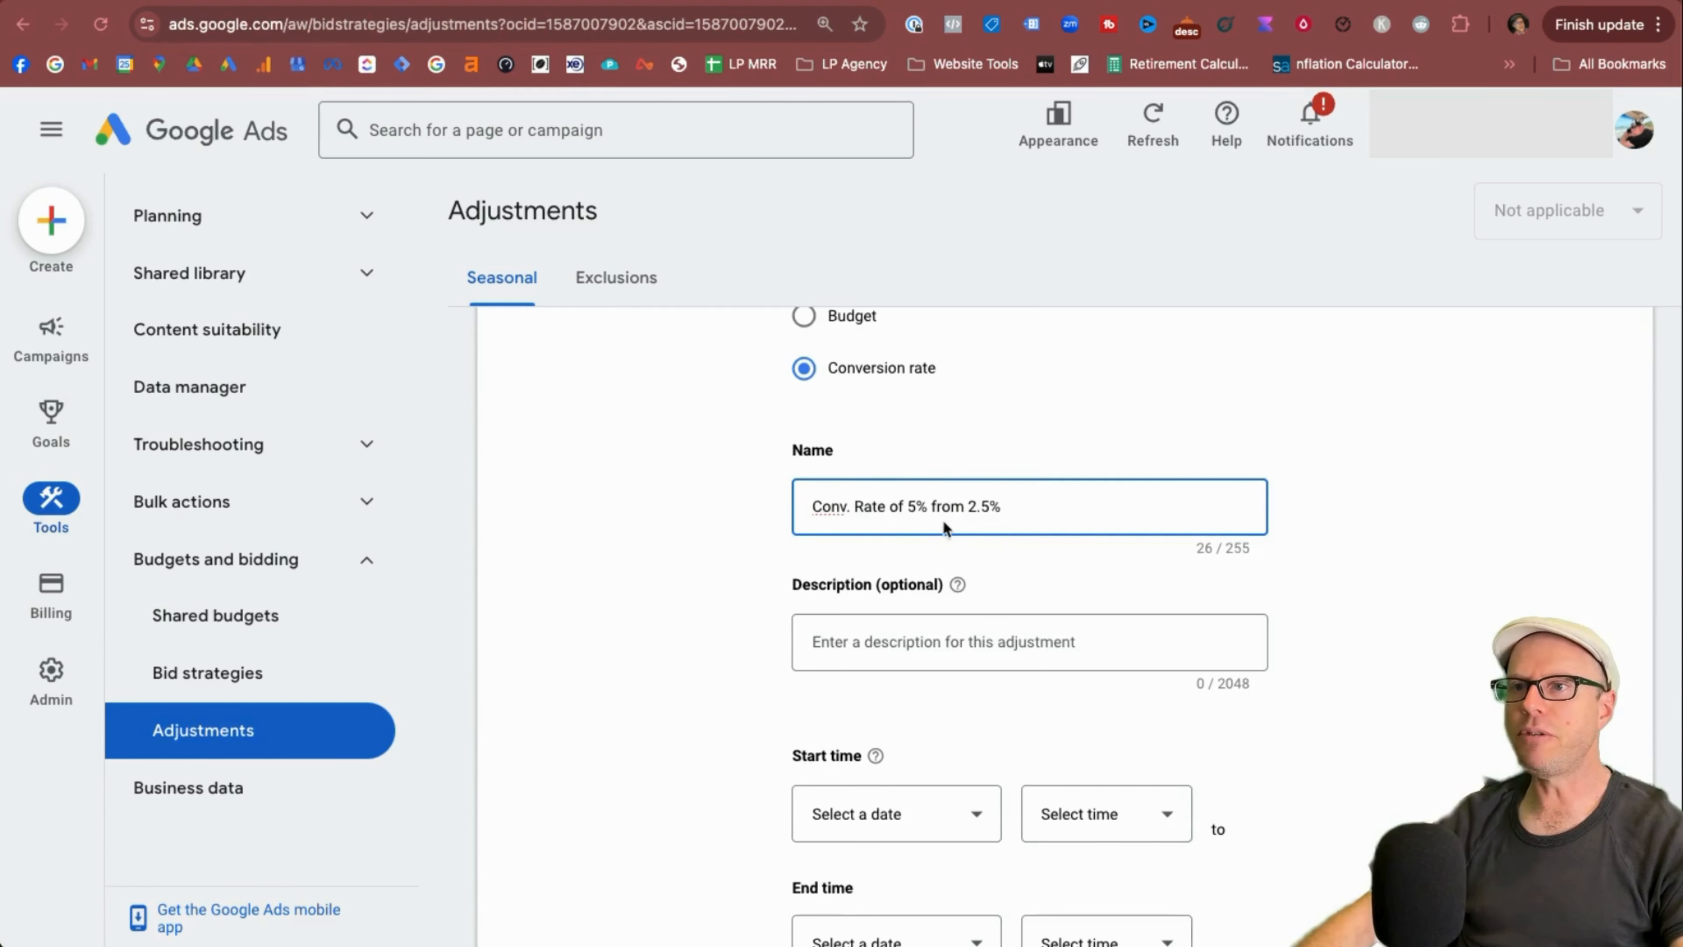
# Set the conversion rate adjustment's start to Nov 29, 2024 at 12:00 AM
pyautogui.scroll(-3, 1015, 527)
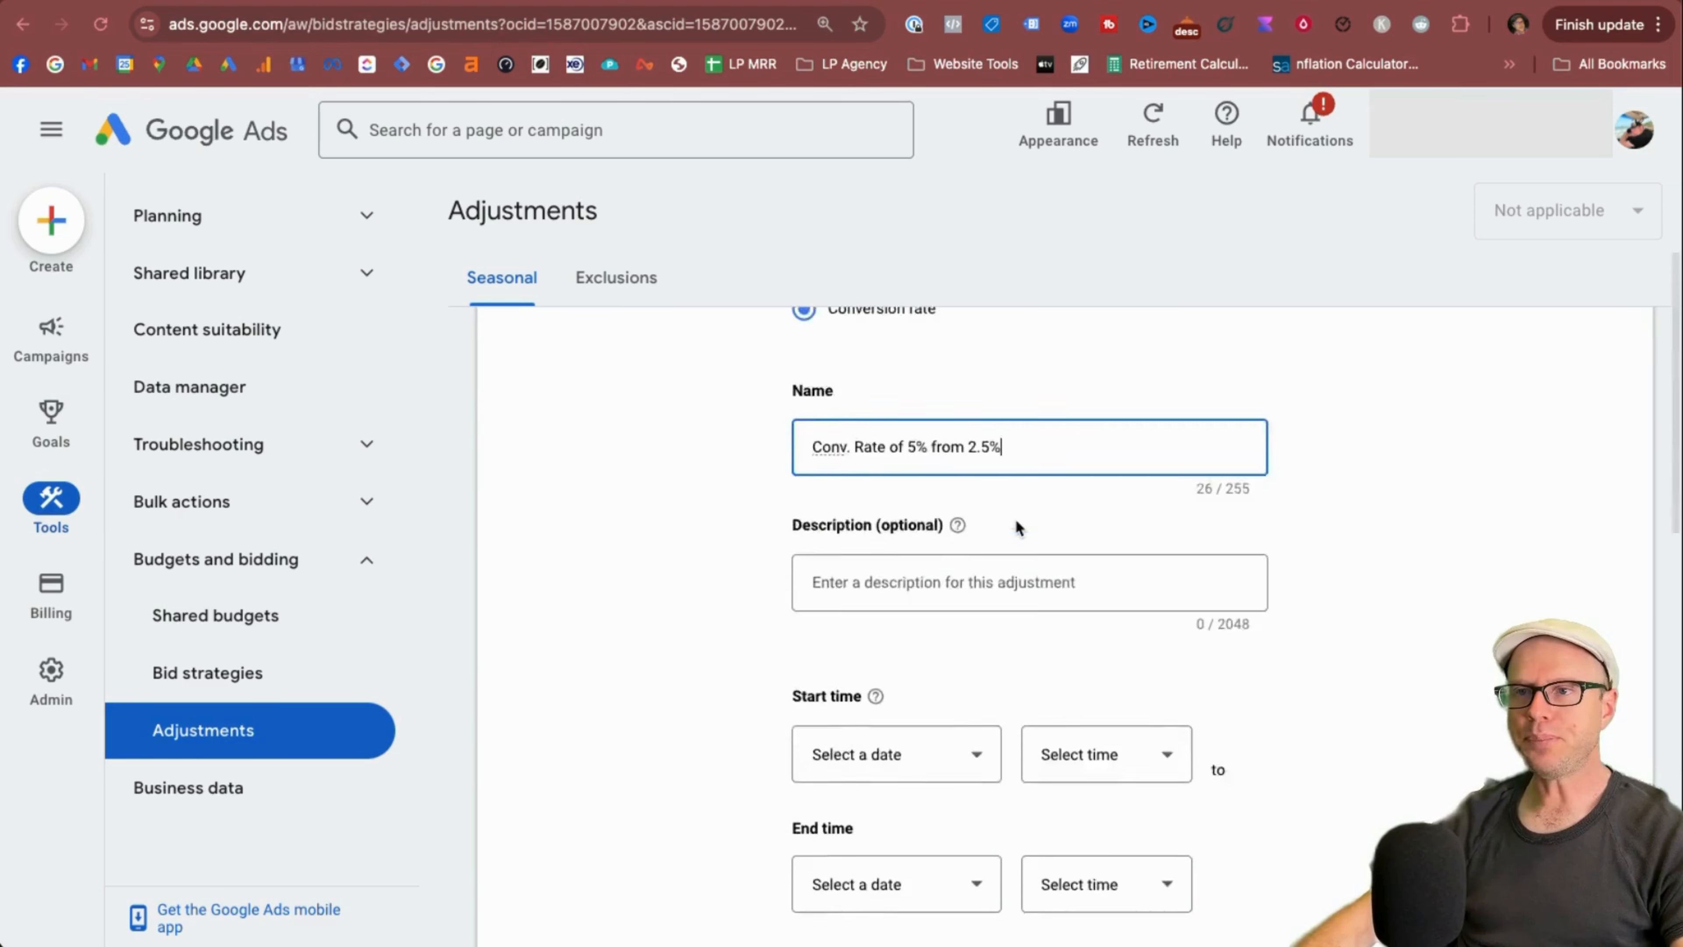
pyautogui.scroll(2, 1008, 511)
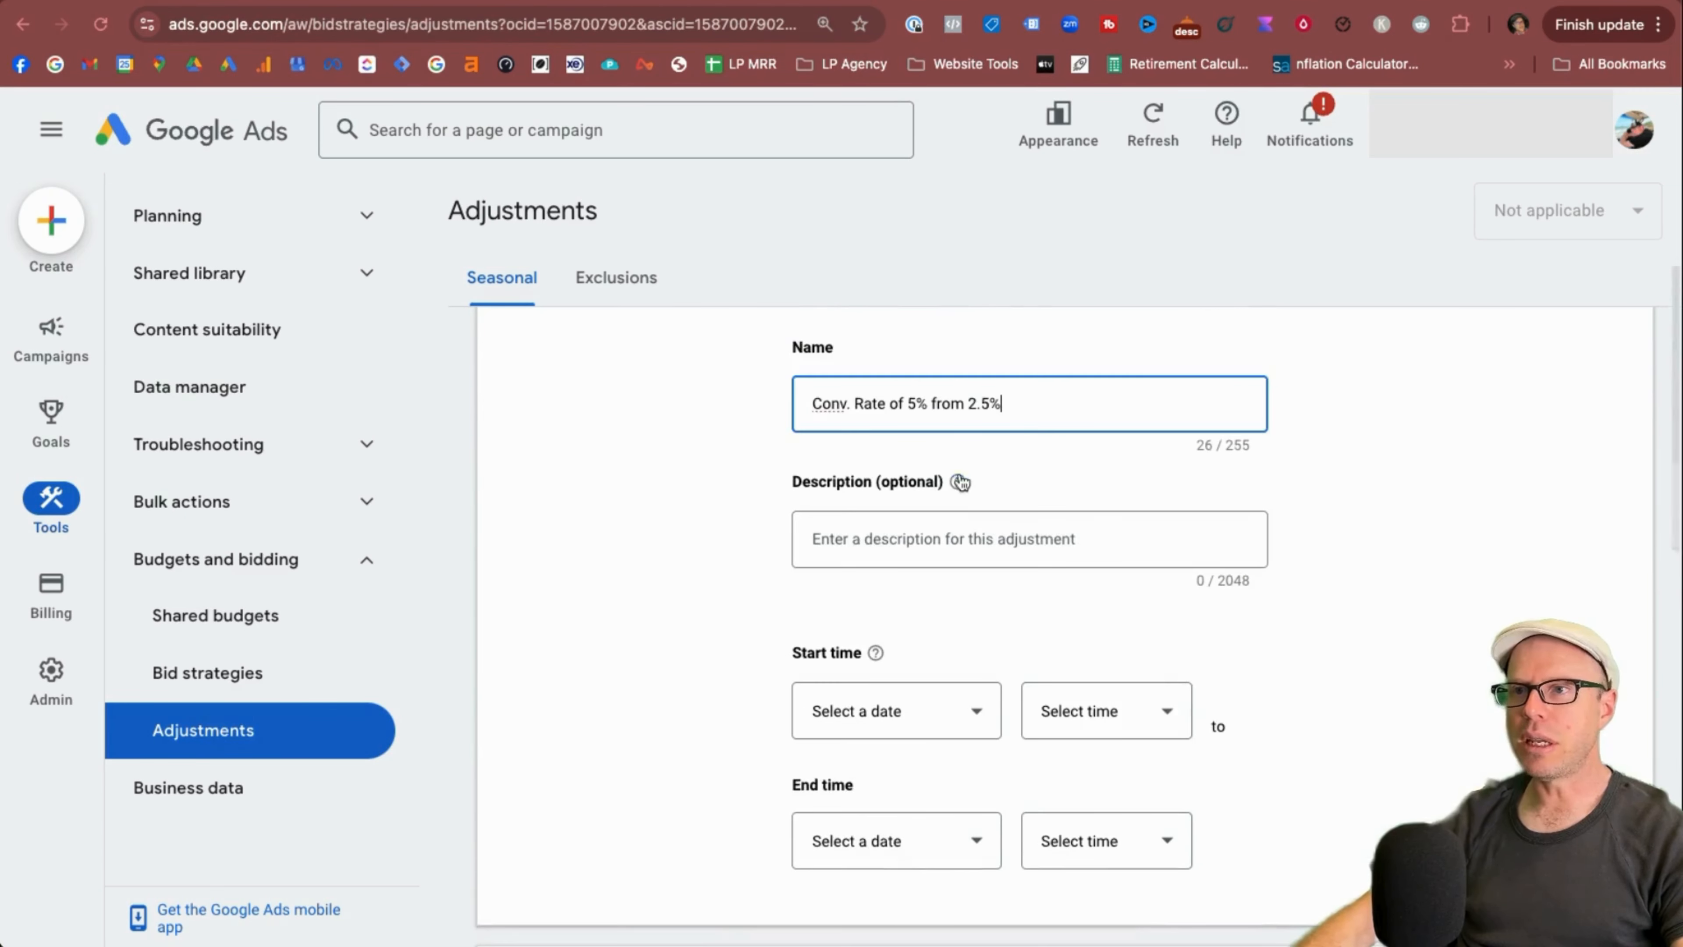
pyautogui.moveTo(956, 482)
pyautogui.scroll(-2, 956, 577)
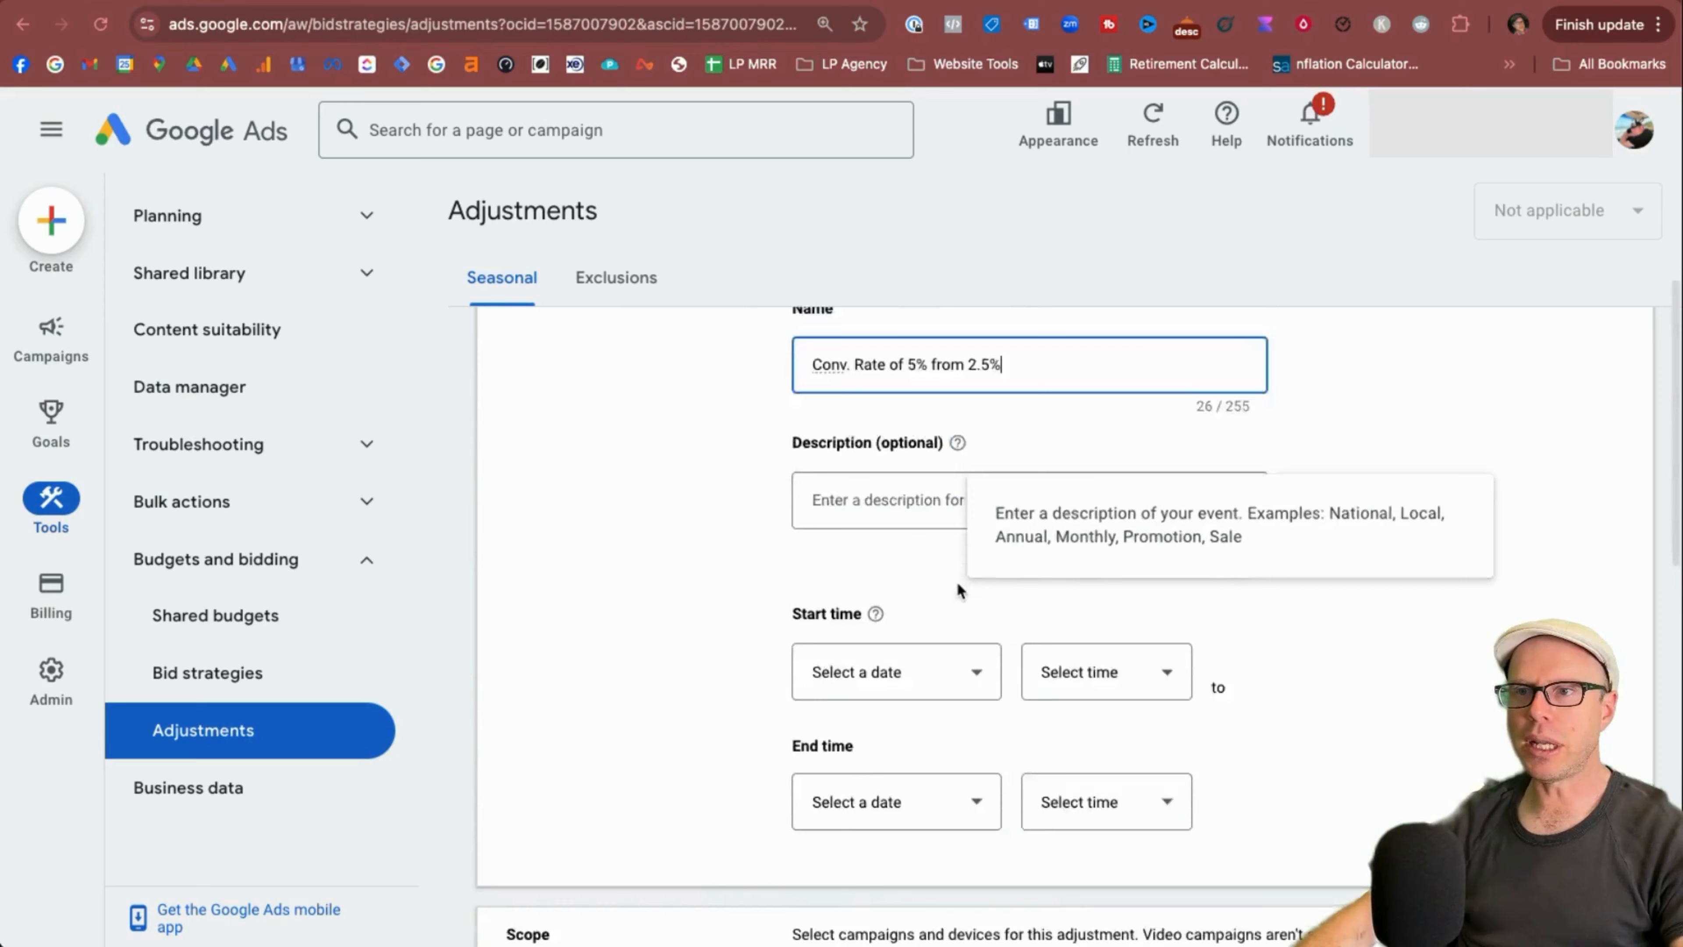
pyautogui.click(968, 574)
pyautogui.scroll(-3, 967, 525)
pyautogui.scroll(-1, 968, 524)
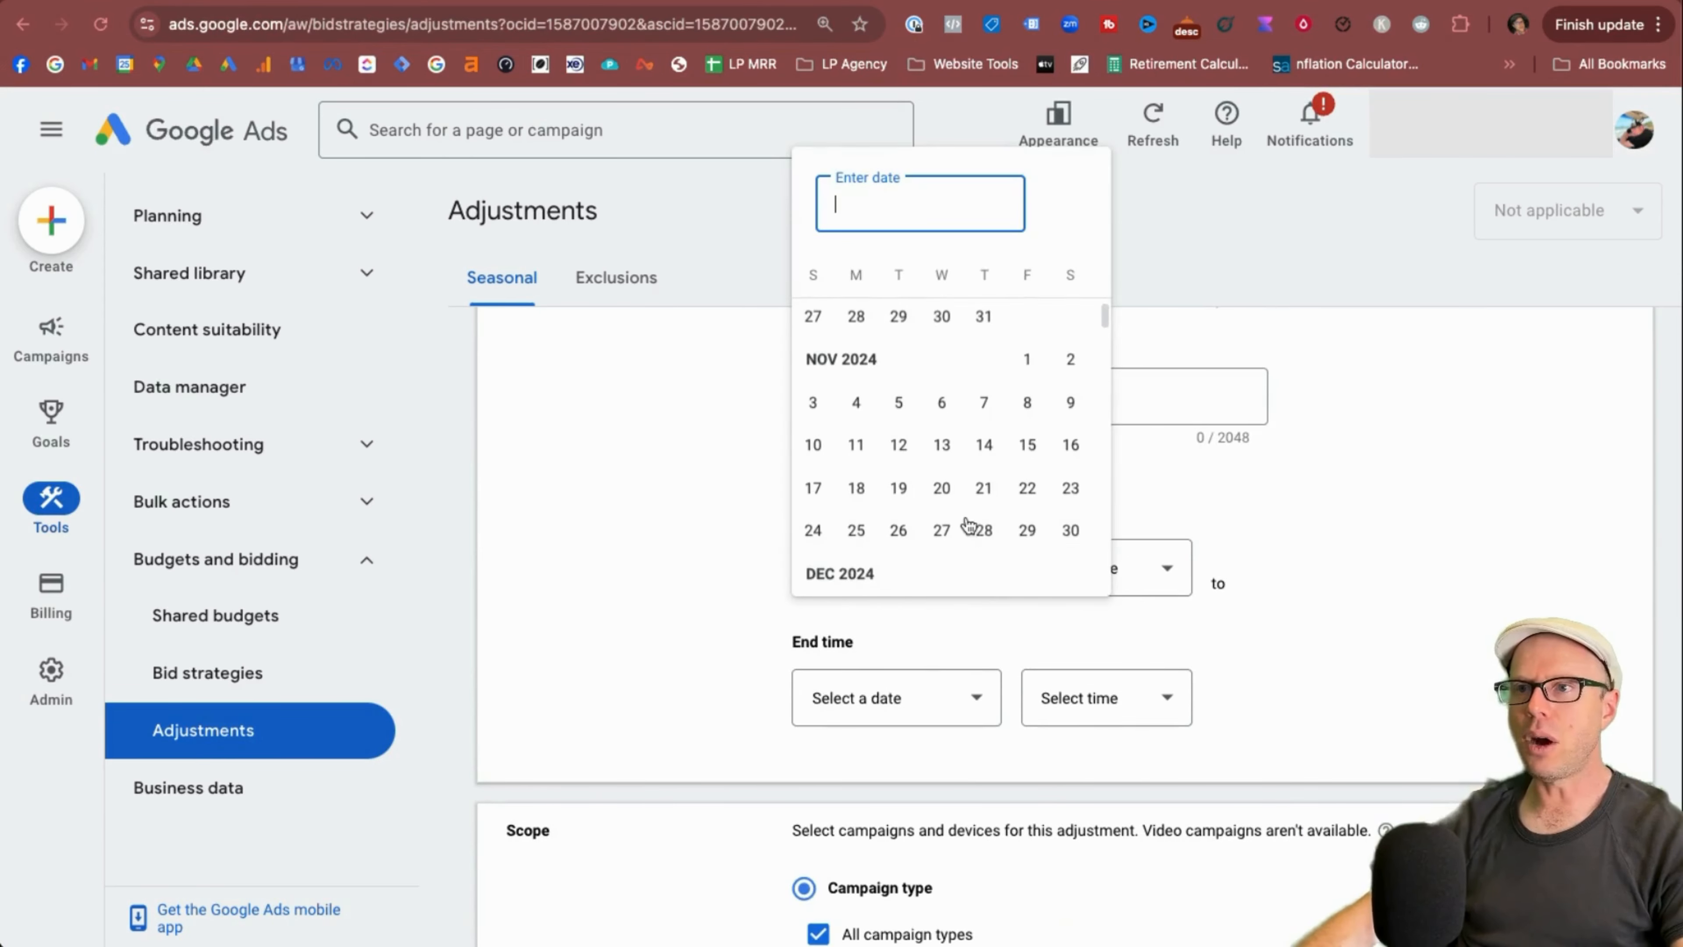
pyautogui.click(1024, 530)
pyautogui.click(1144, 569)
pyautogui.click(1360, 534)
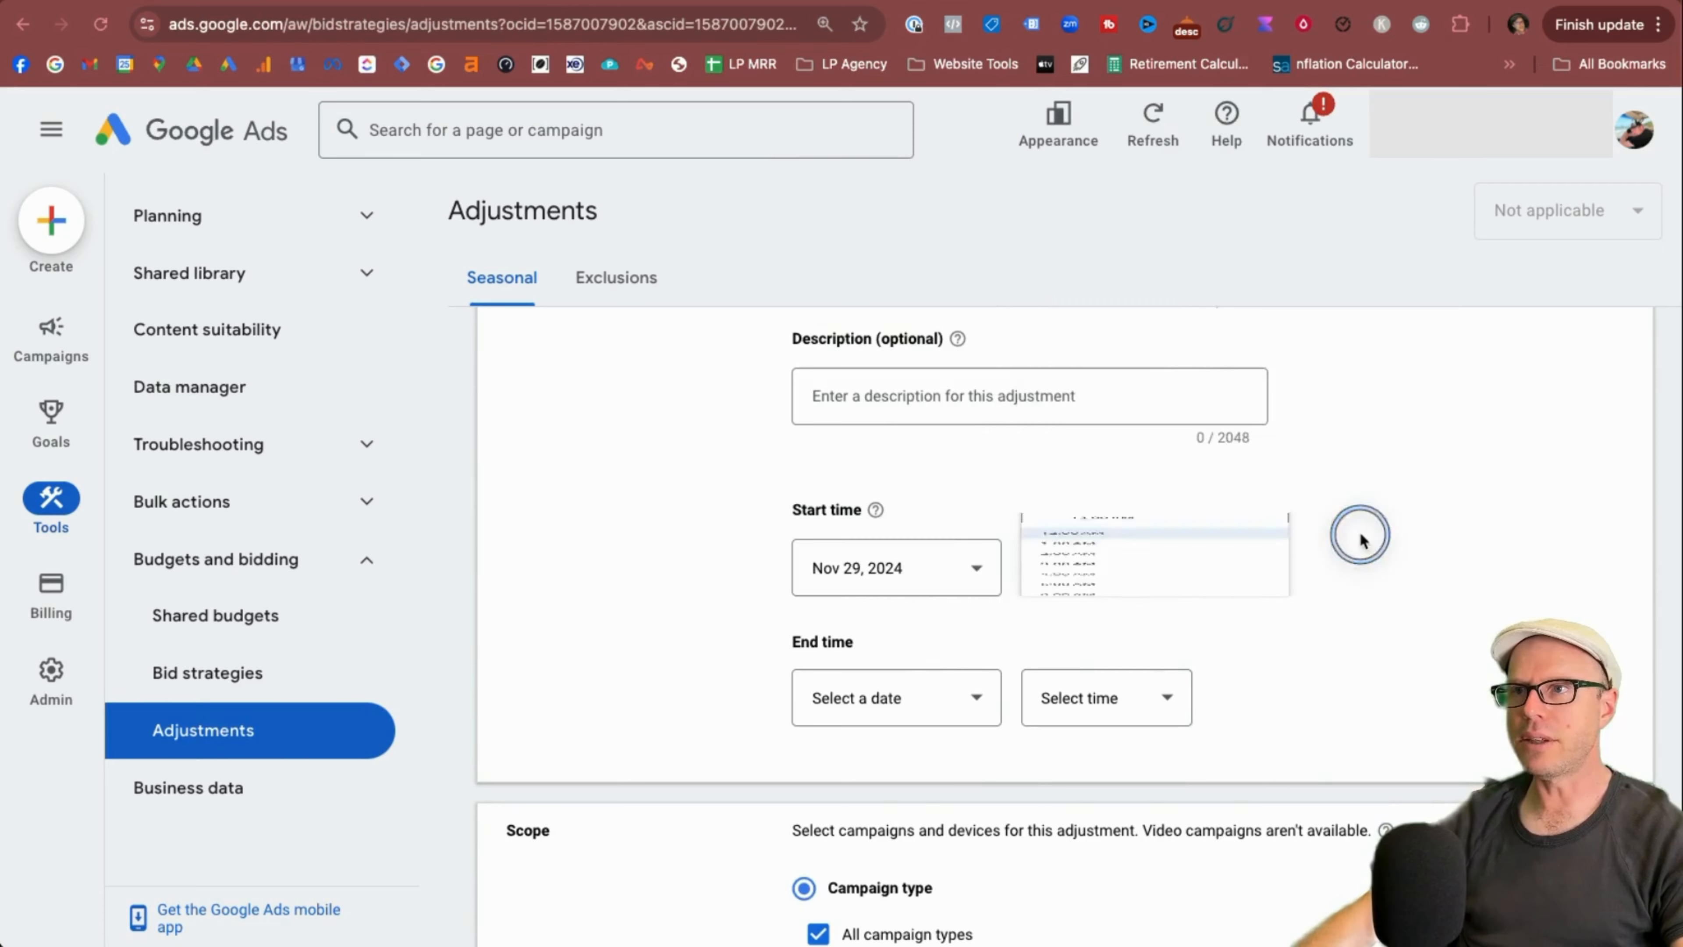
# Set the conversion rate adjustment's end to Dec 2, 2024 at 11:00 PM
pyautogui.scroll(-3, 1020, 546)
pyautogui.click(932, 466)
pyautogui.scroll(-3, 1002, 597)
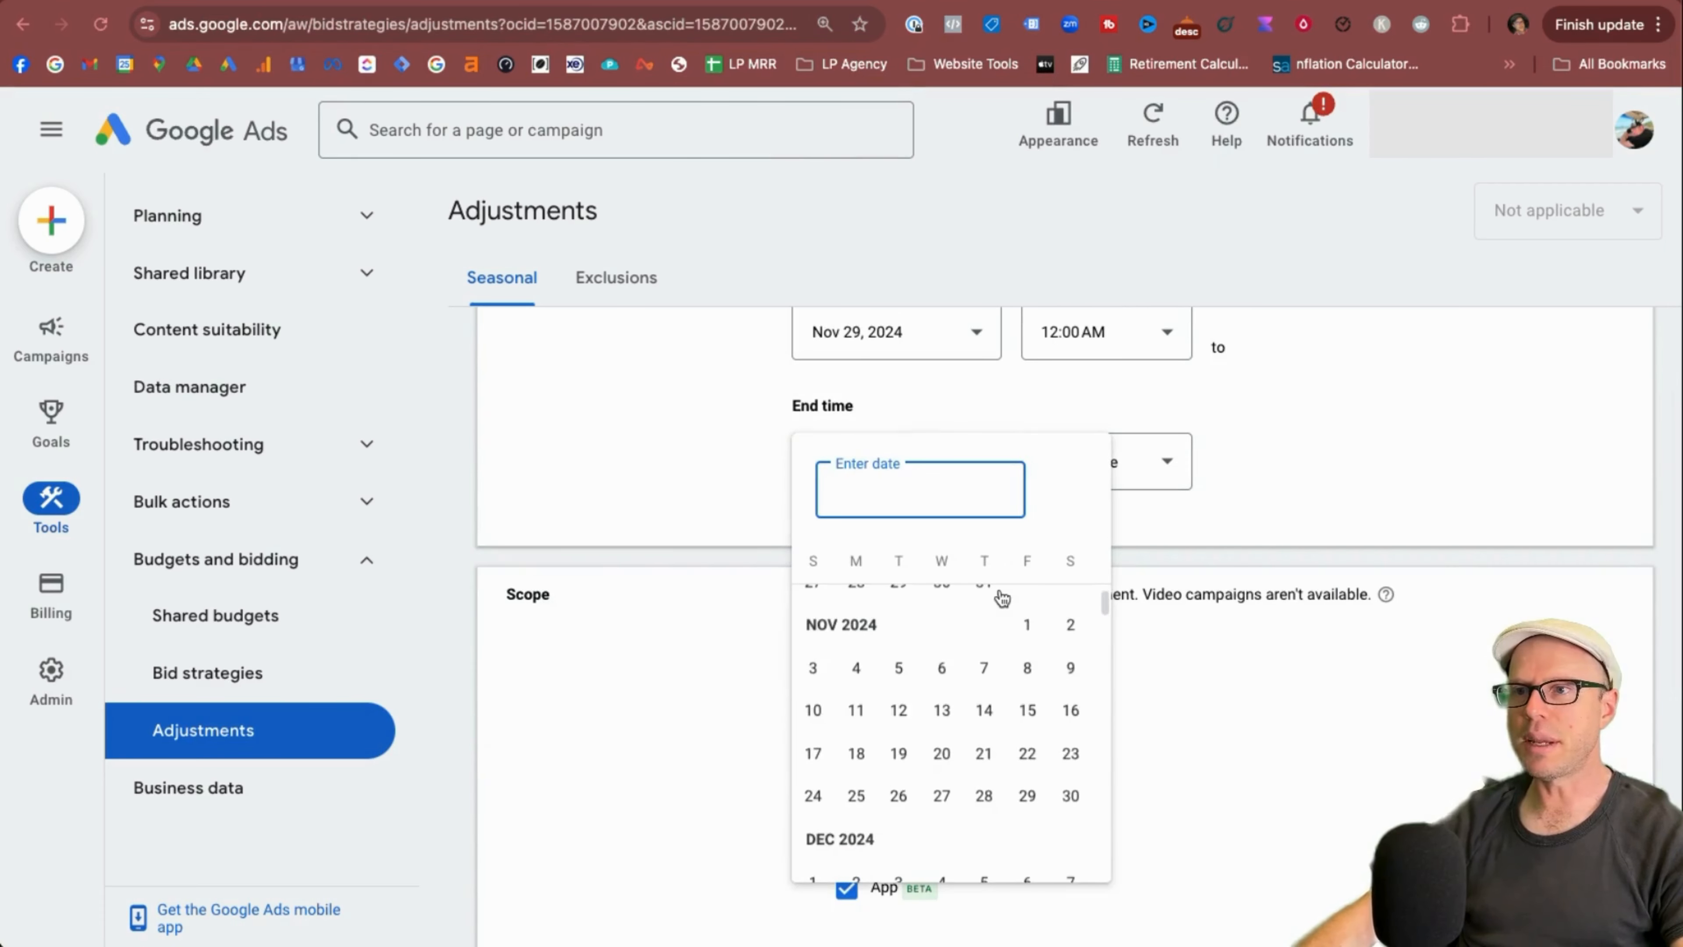
pyautogui.scroll(-2, 1002, 598)
pyautogui.click(856, 722)
pyautogui.click(1164, 475)
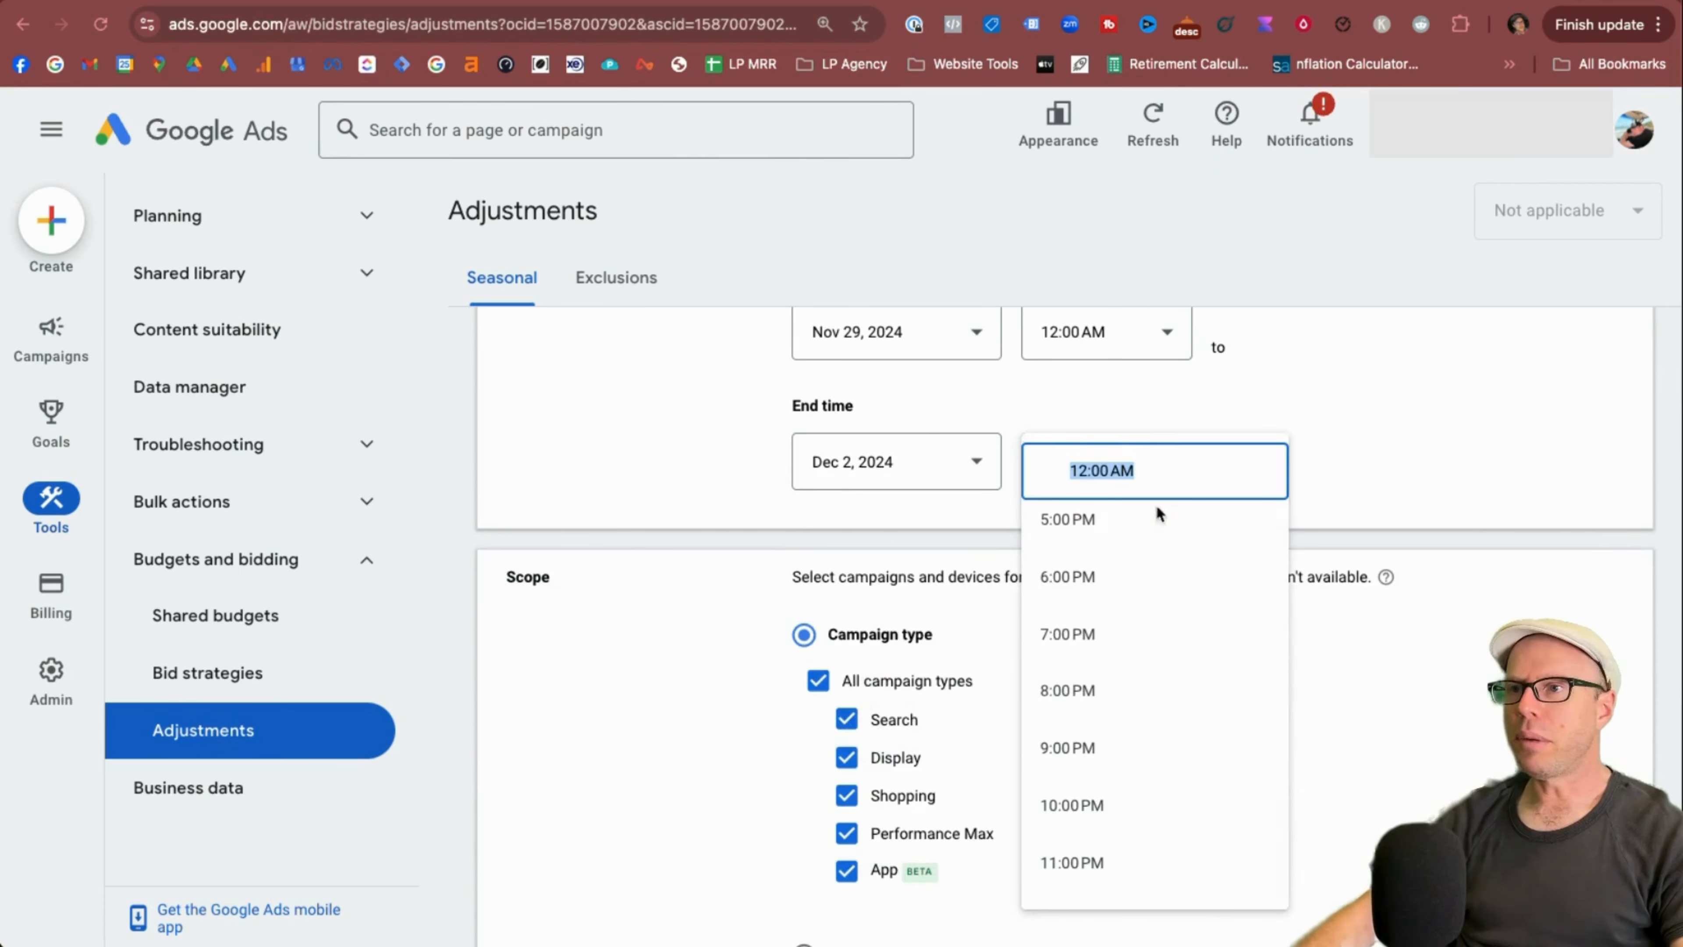
pyautogui.click(1104, 874)
# Examine the scope options by campaign type, deselecting all campaign types and selecting them again
pyautogui.scroll(-3, 1119, 696)
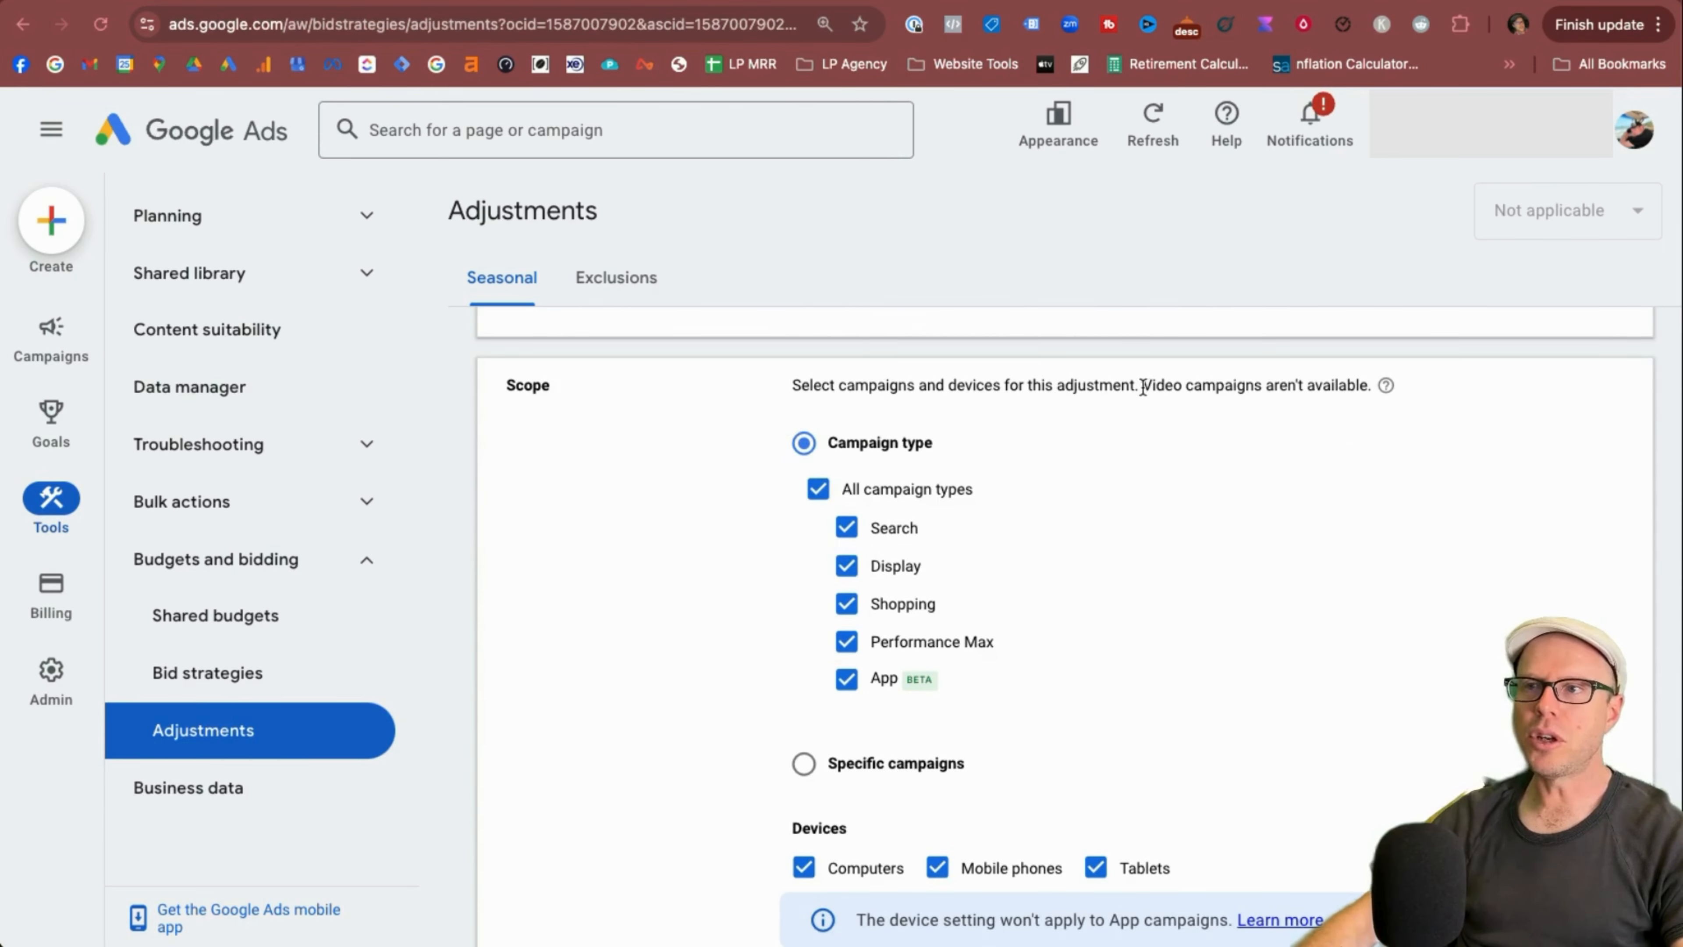
pyautogui.moveTo(1145, 387); pyautogui.dragTo(1278, 387)
pyautogui.click(1277, 387)
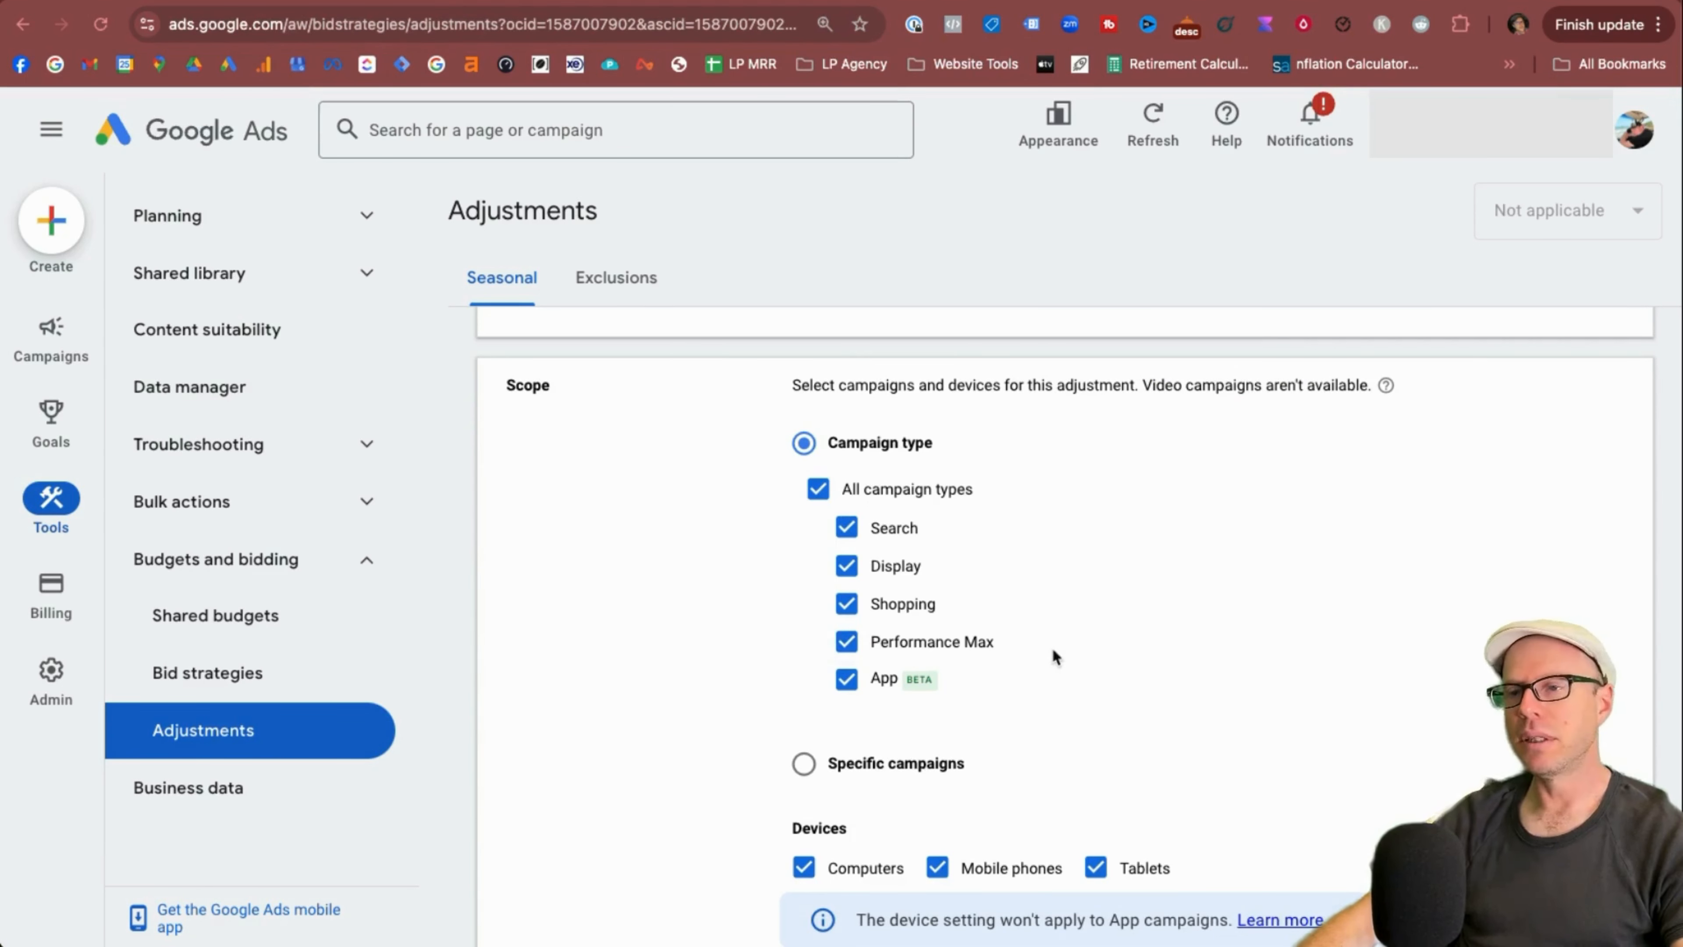
pyautogui.click(820, 491)
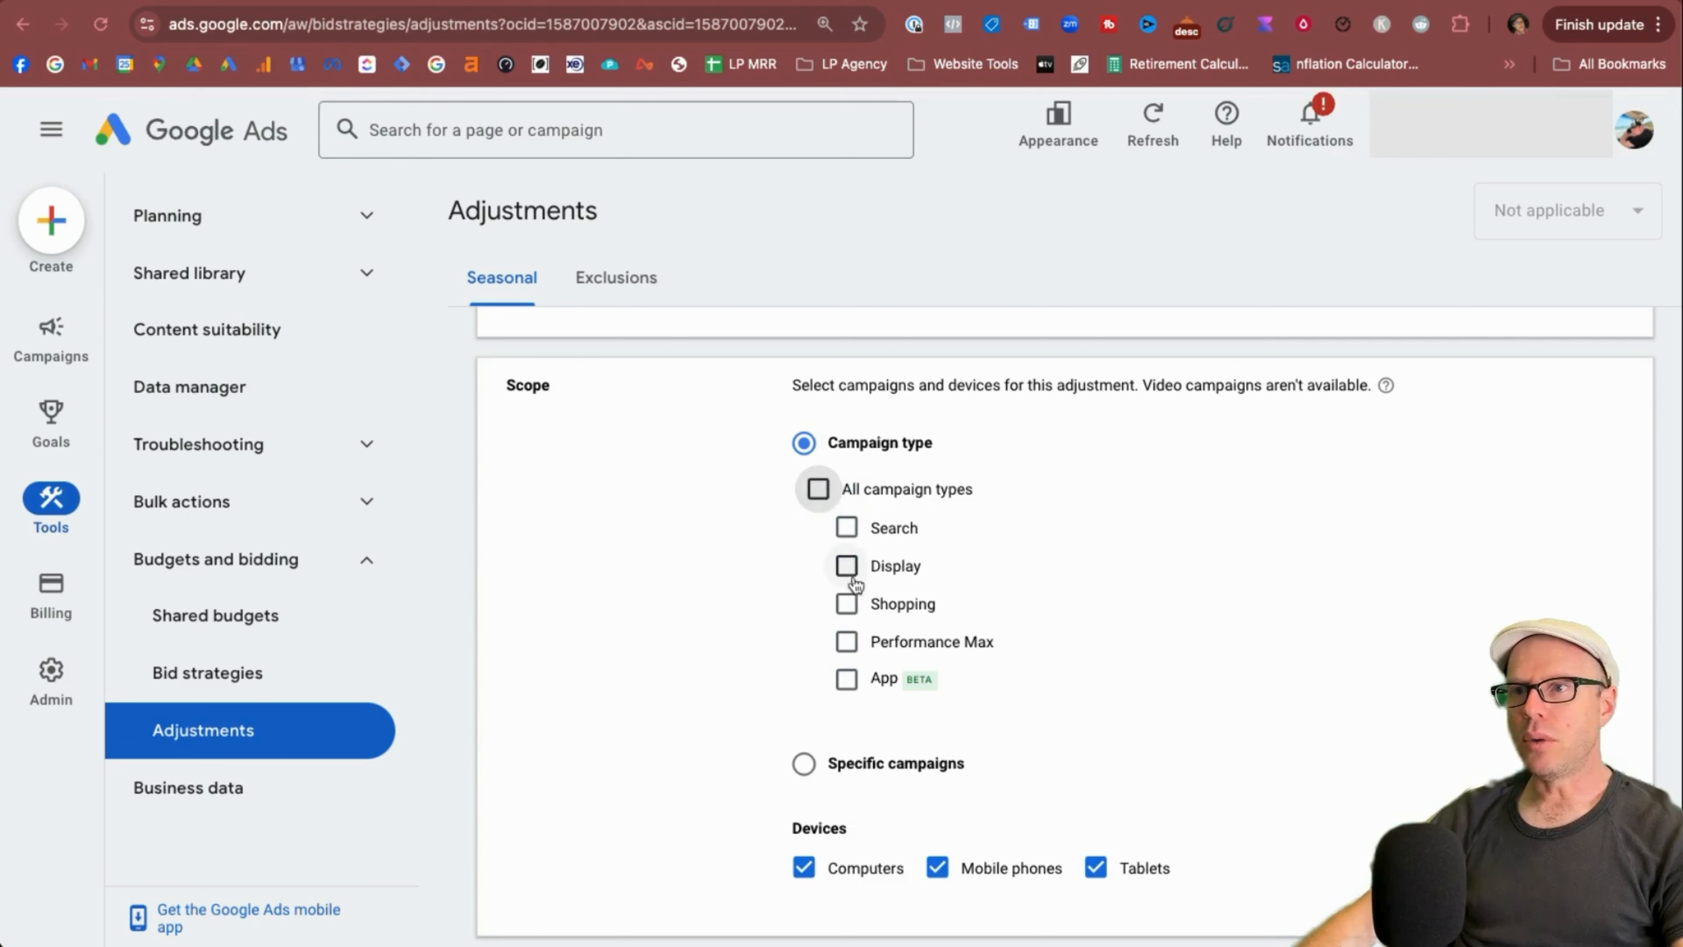
pyautogui.click(818, 489)
# Limit the conversion rate adjustment's scope to specific campaigns, choosing only the Brand_US search campaign
pyautogui.click(806, 766)
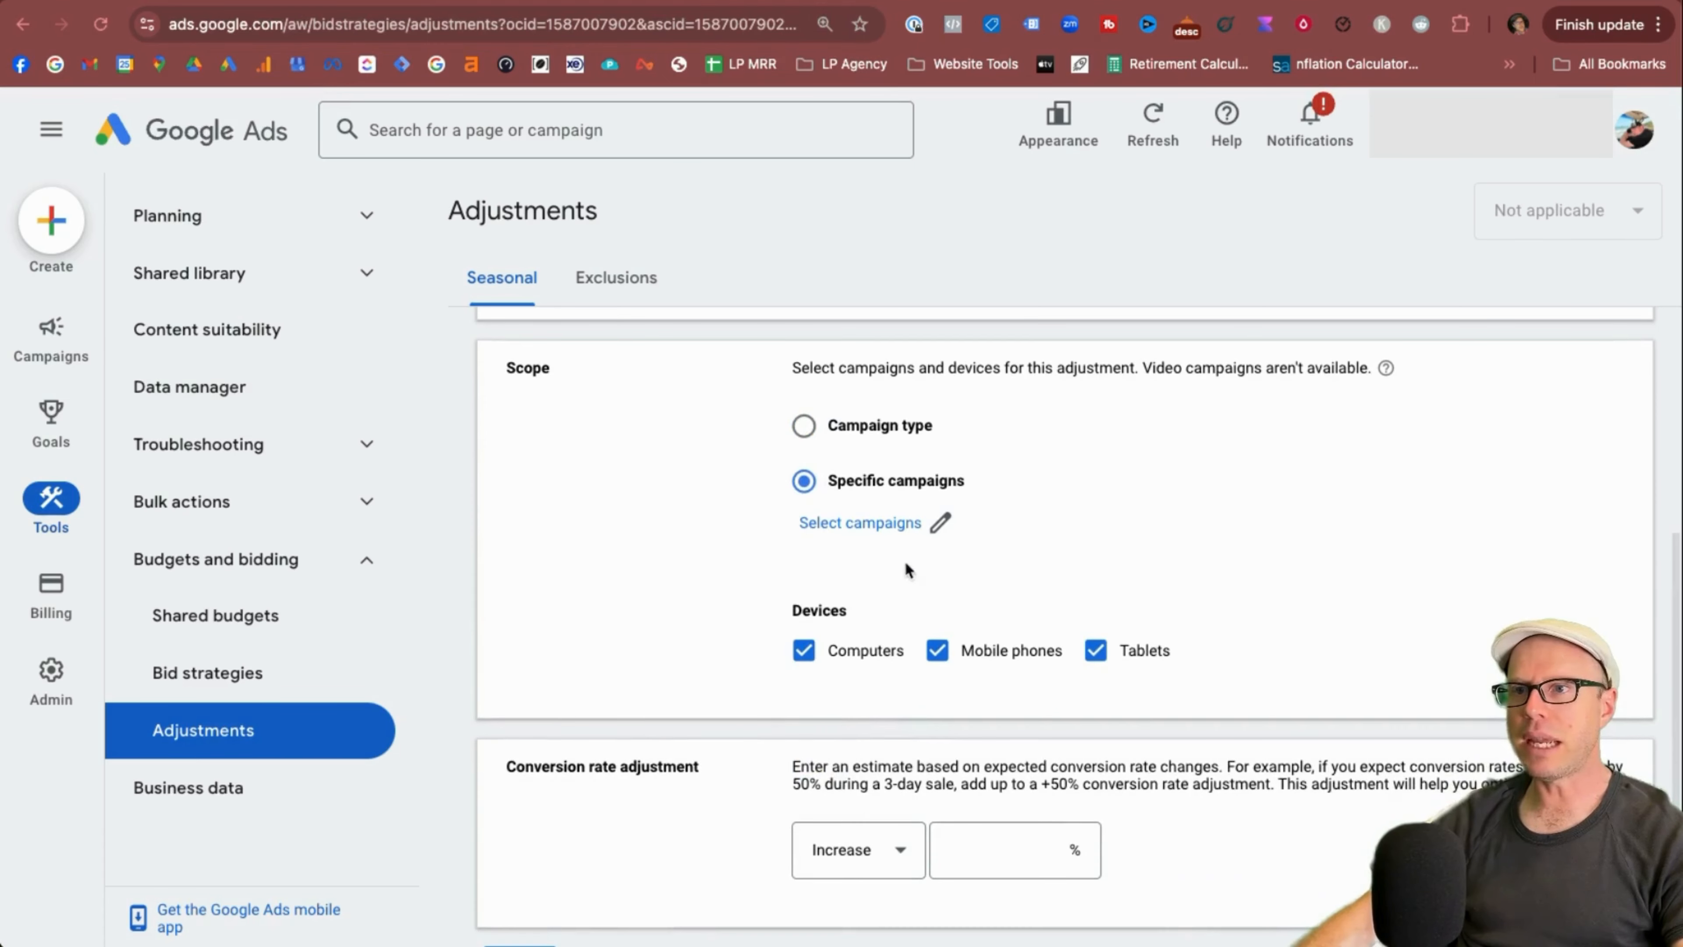
pyautogui.click(892, 530)
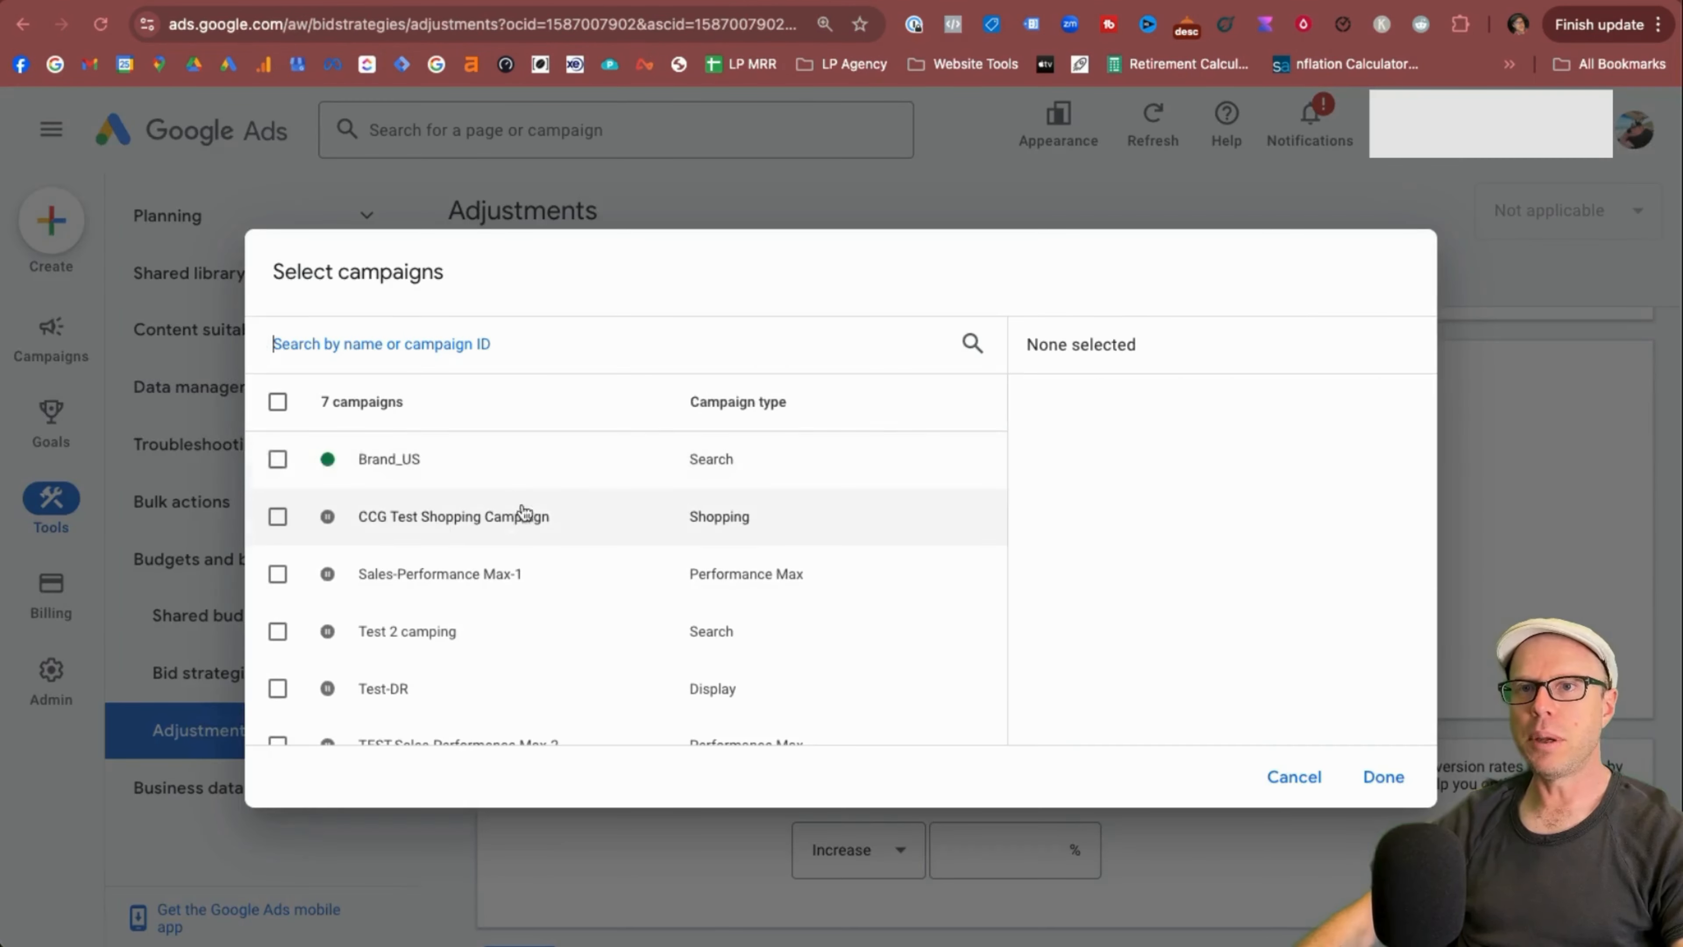
pyautogui.click(381, 459)
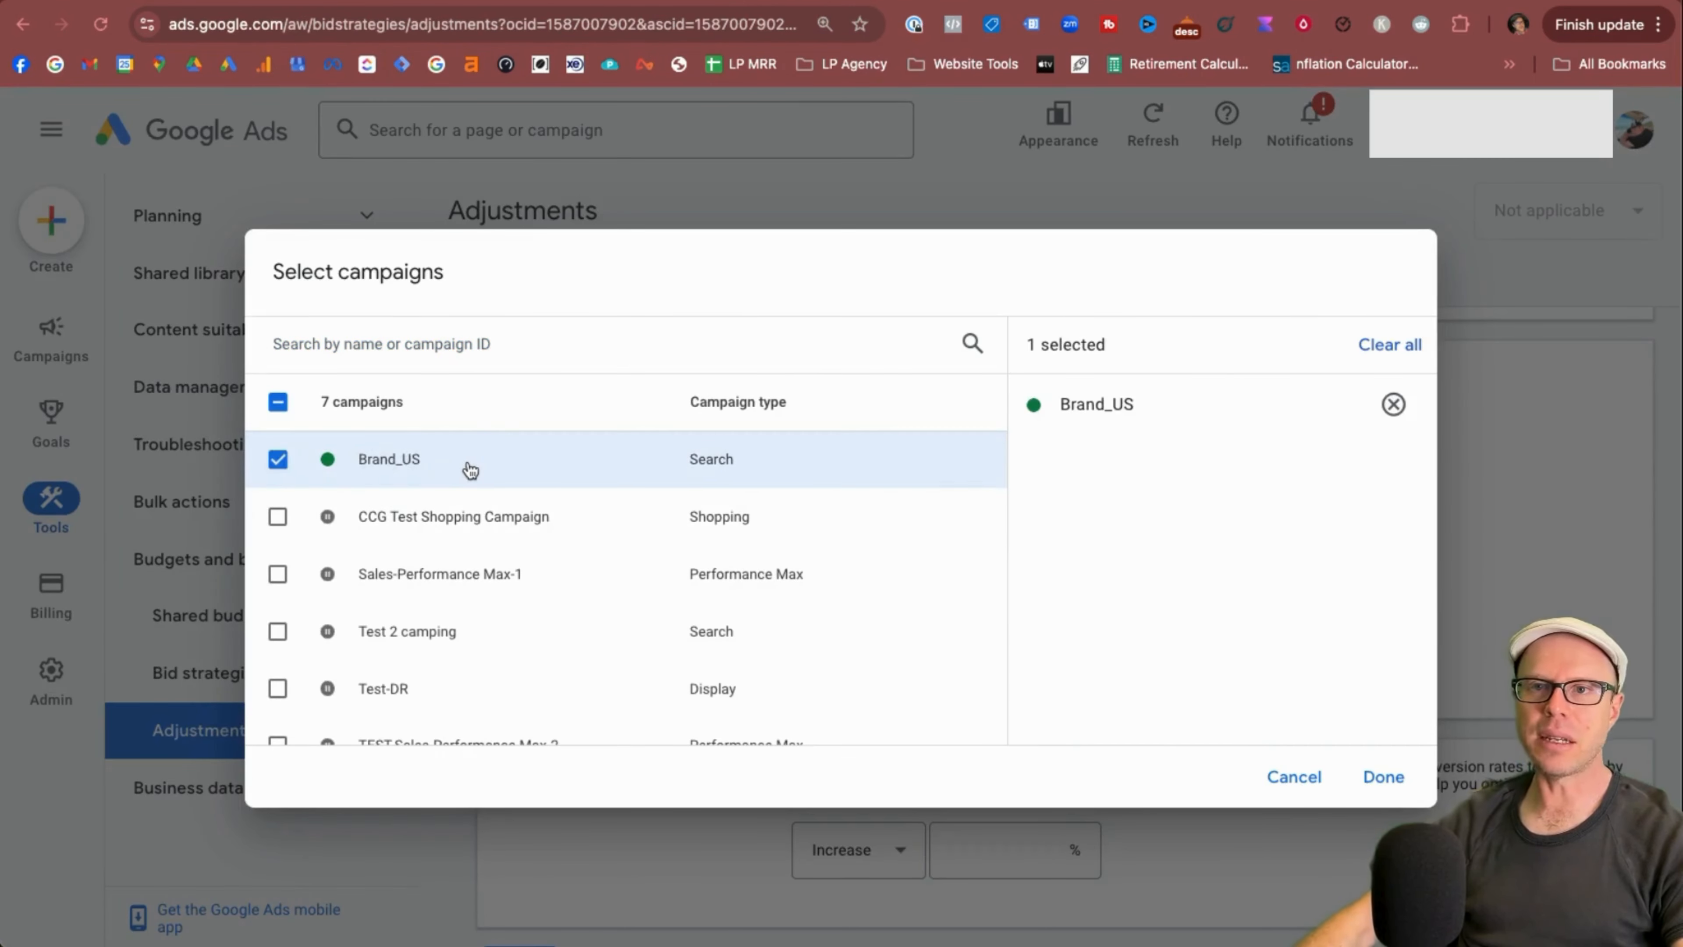
pyautogui.click(1381, 776)
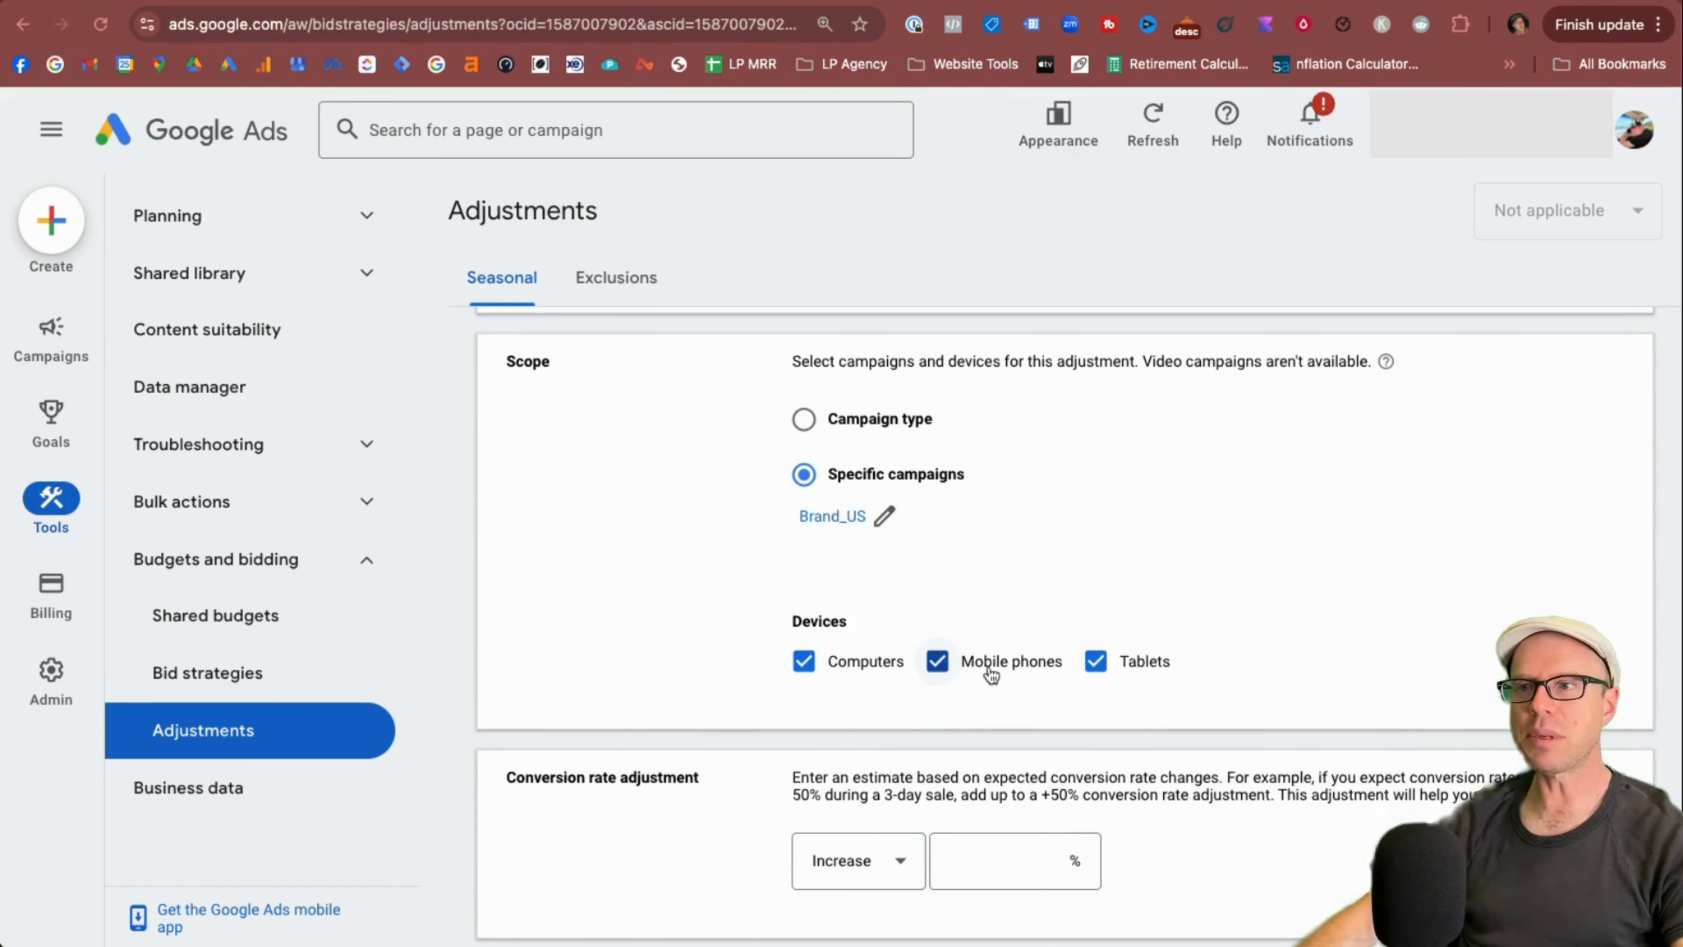
# Set the conversion rate adjustment to an increase of 100% and read the example given for it
pyautogui.scroll(-3, 1233, 650)
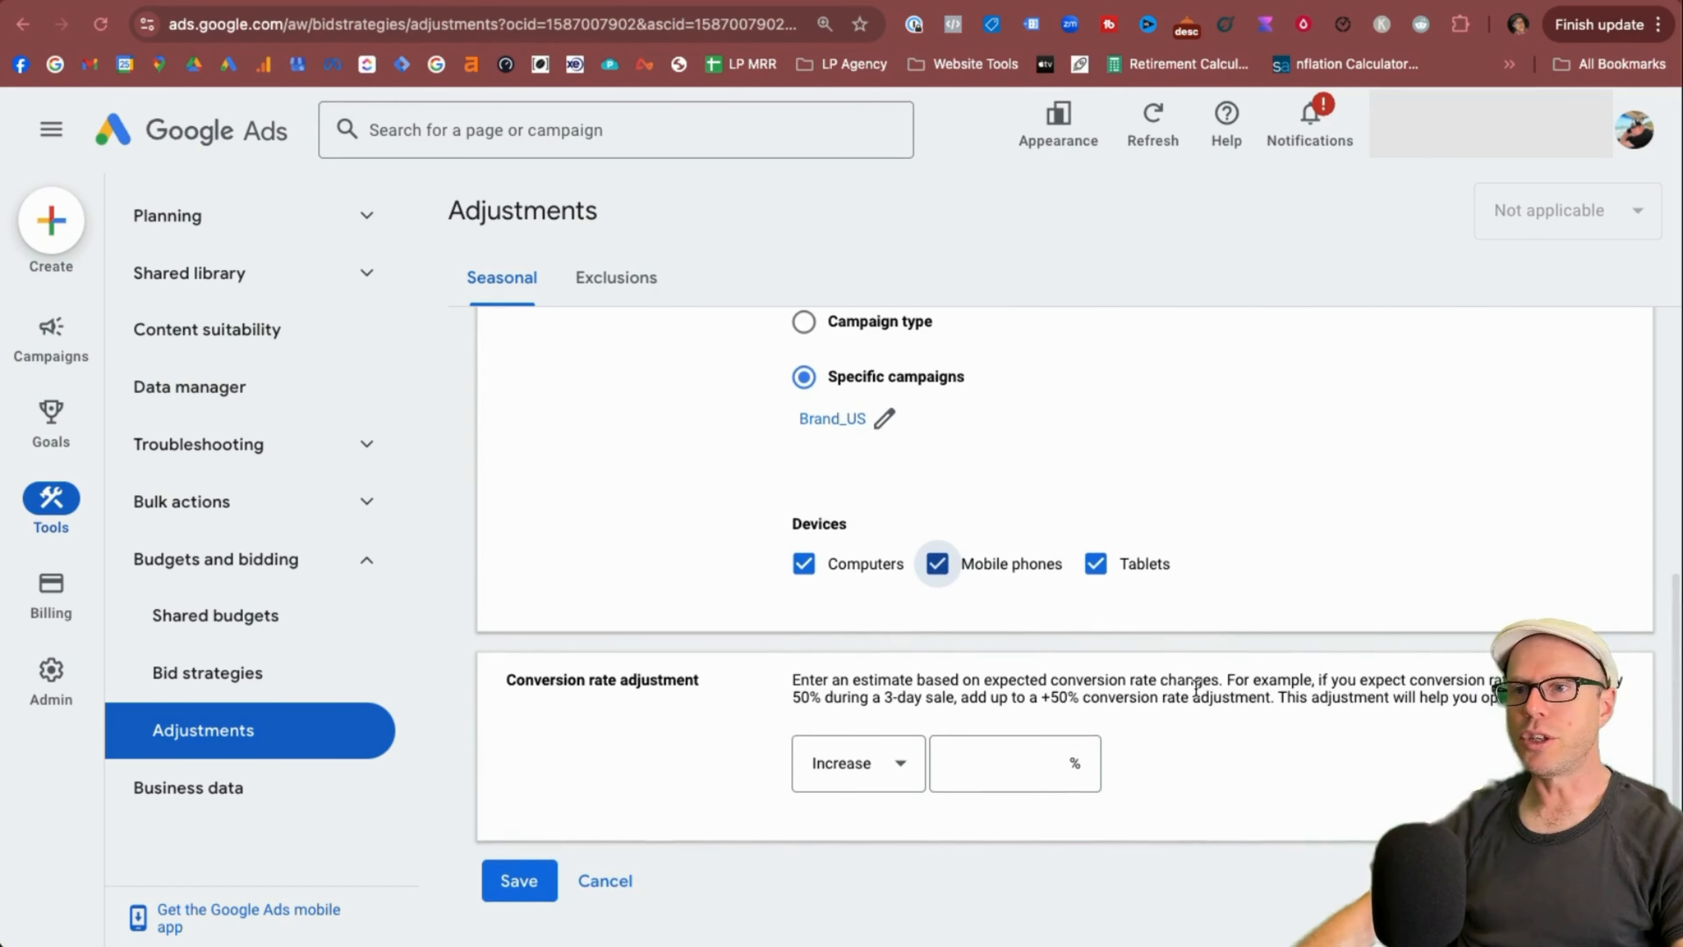
pyautogui.moveTo(534, 685); pyautogui.dragTo(707, 689)
pyautogui.click(710, 689)
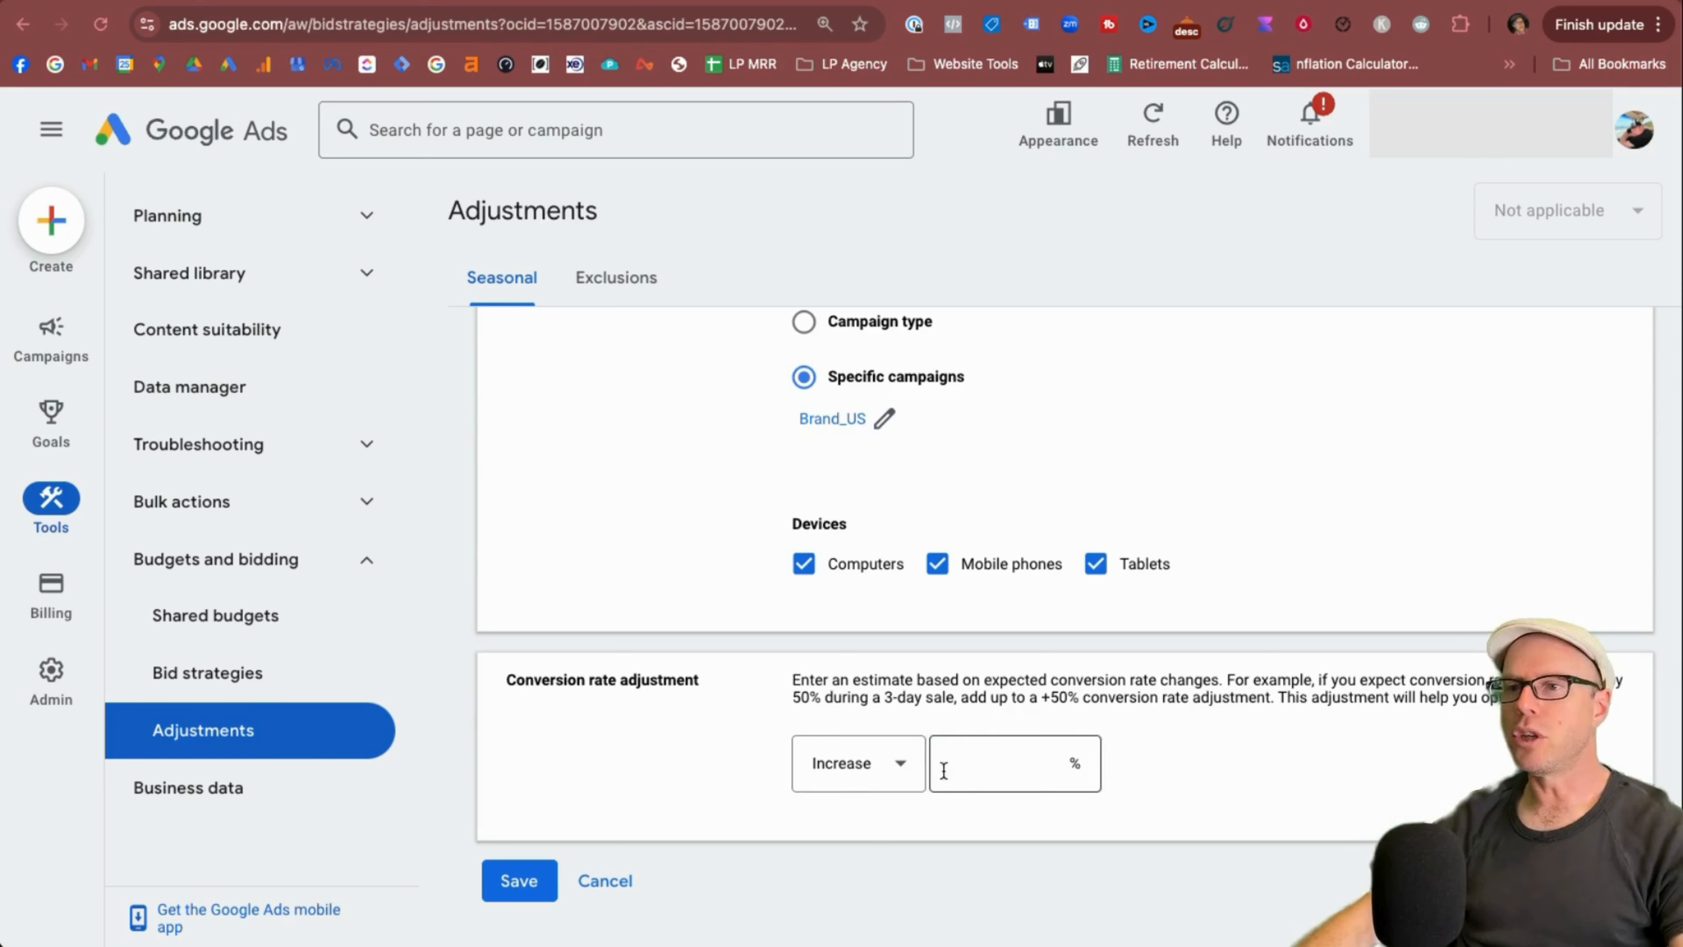
pyautogui.click(892, 767)
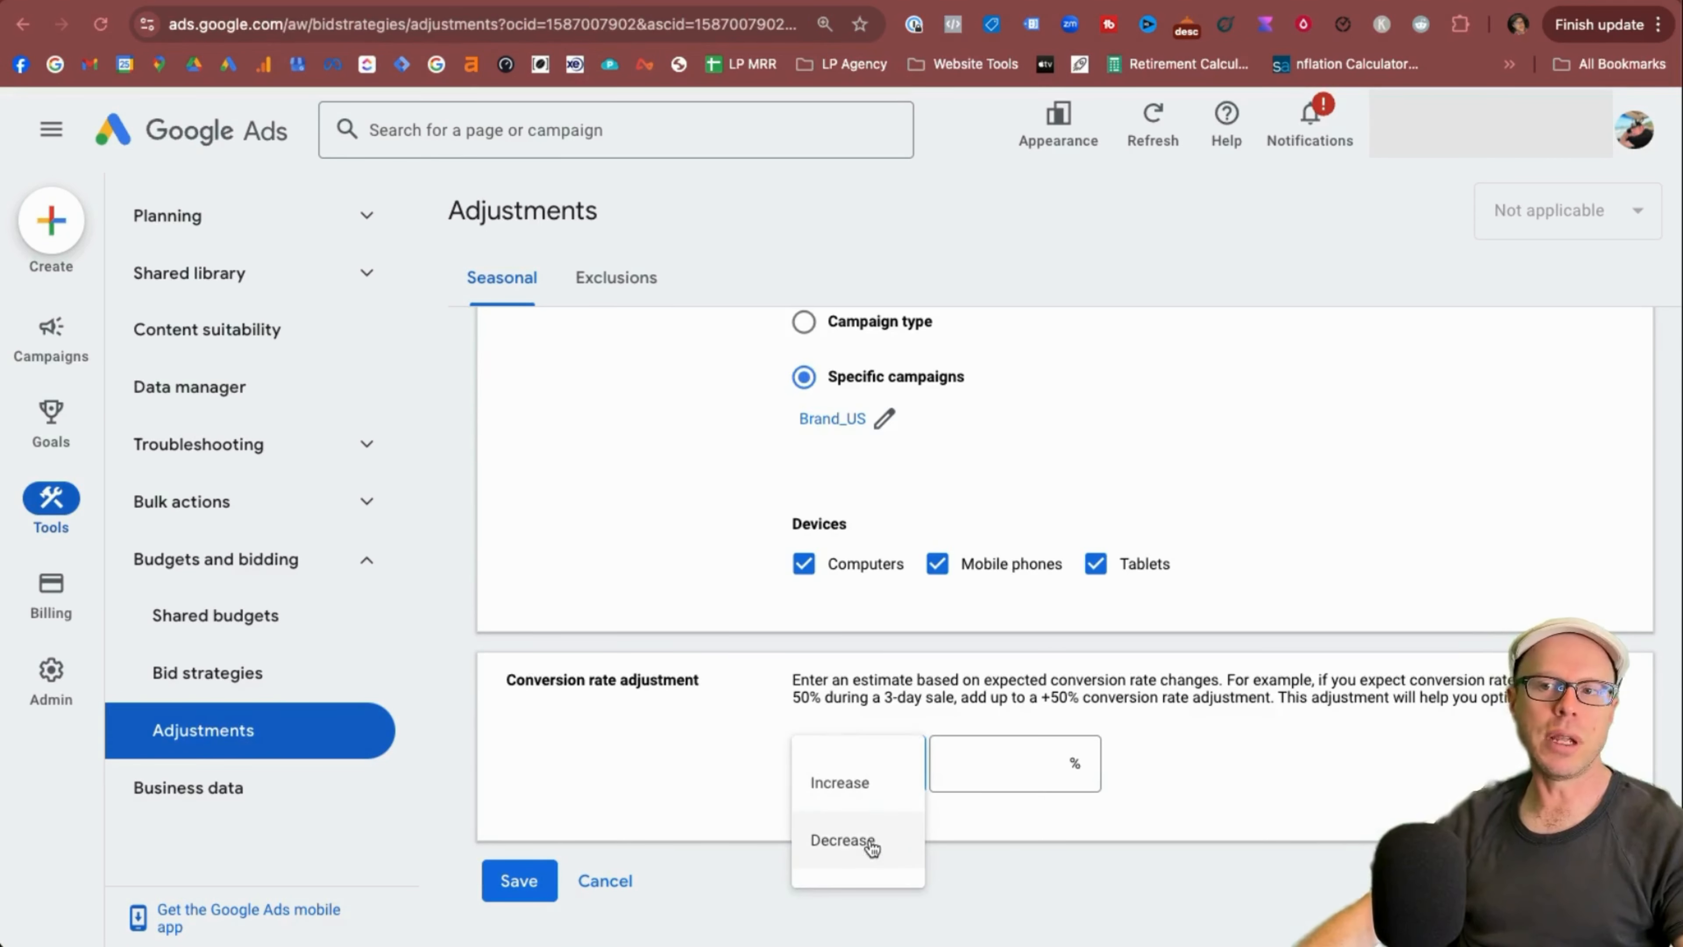
pyautogui.click(987, 782)
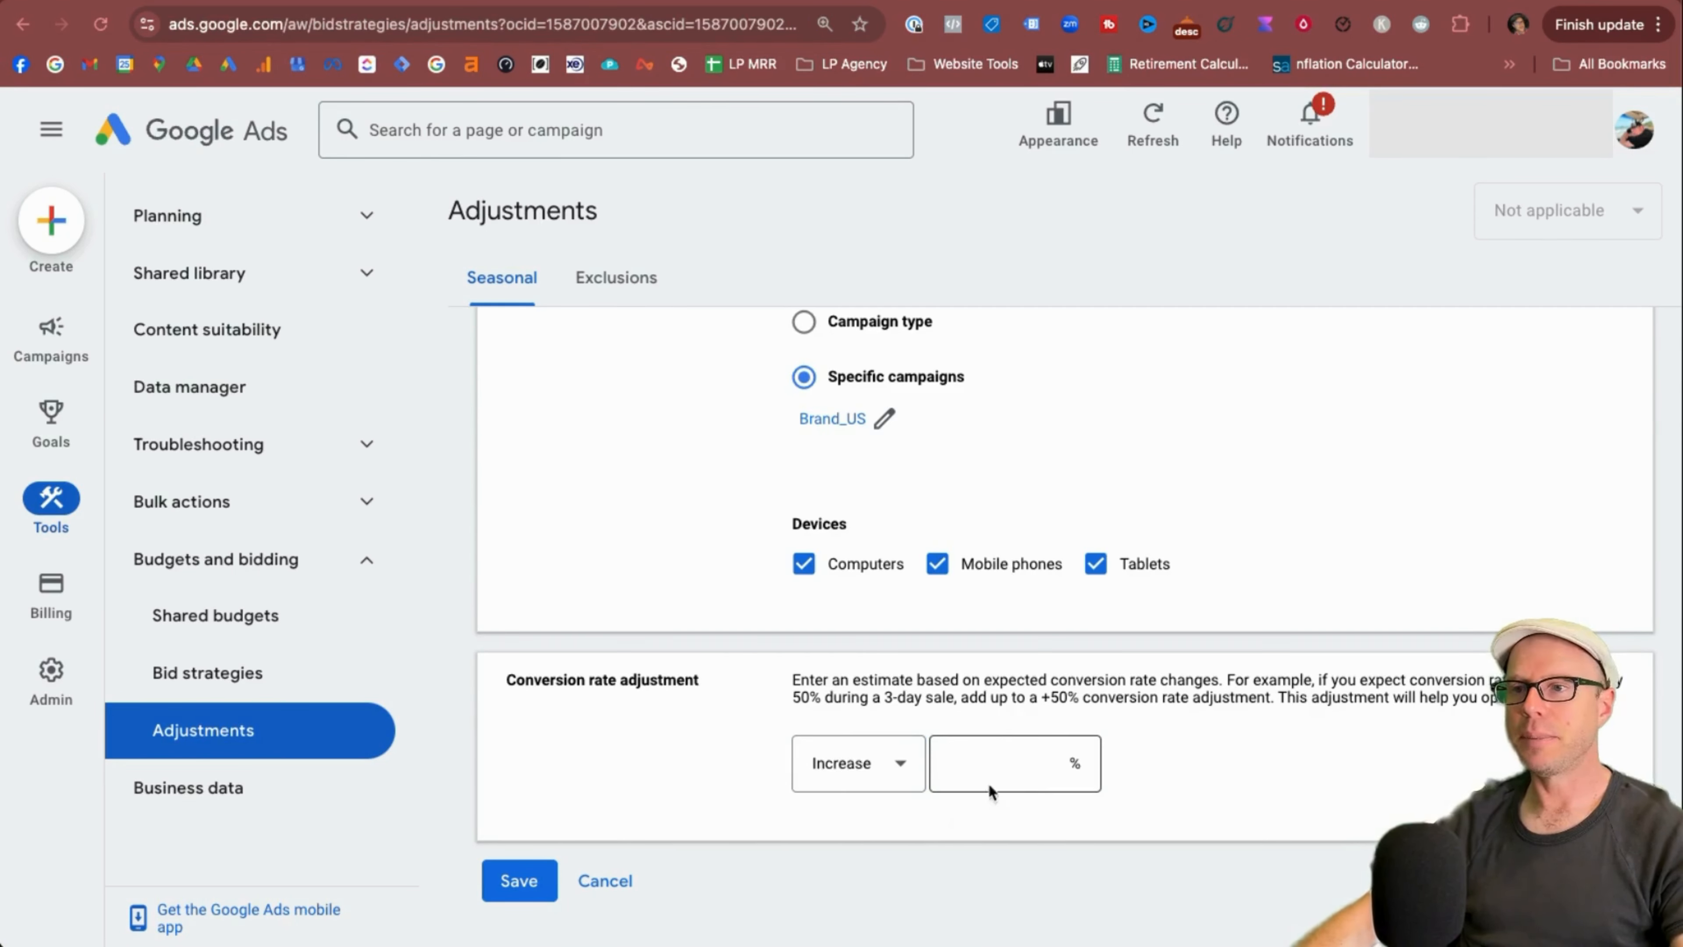
pyautogui.click(989, 769)
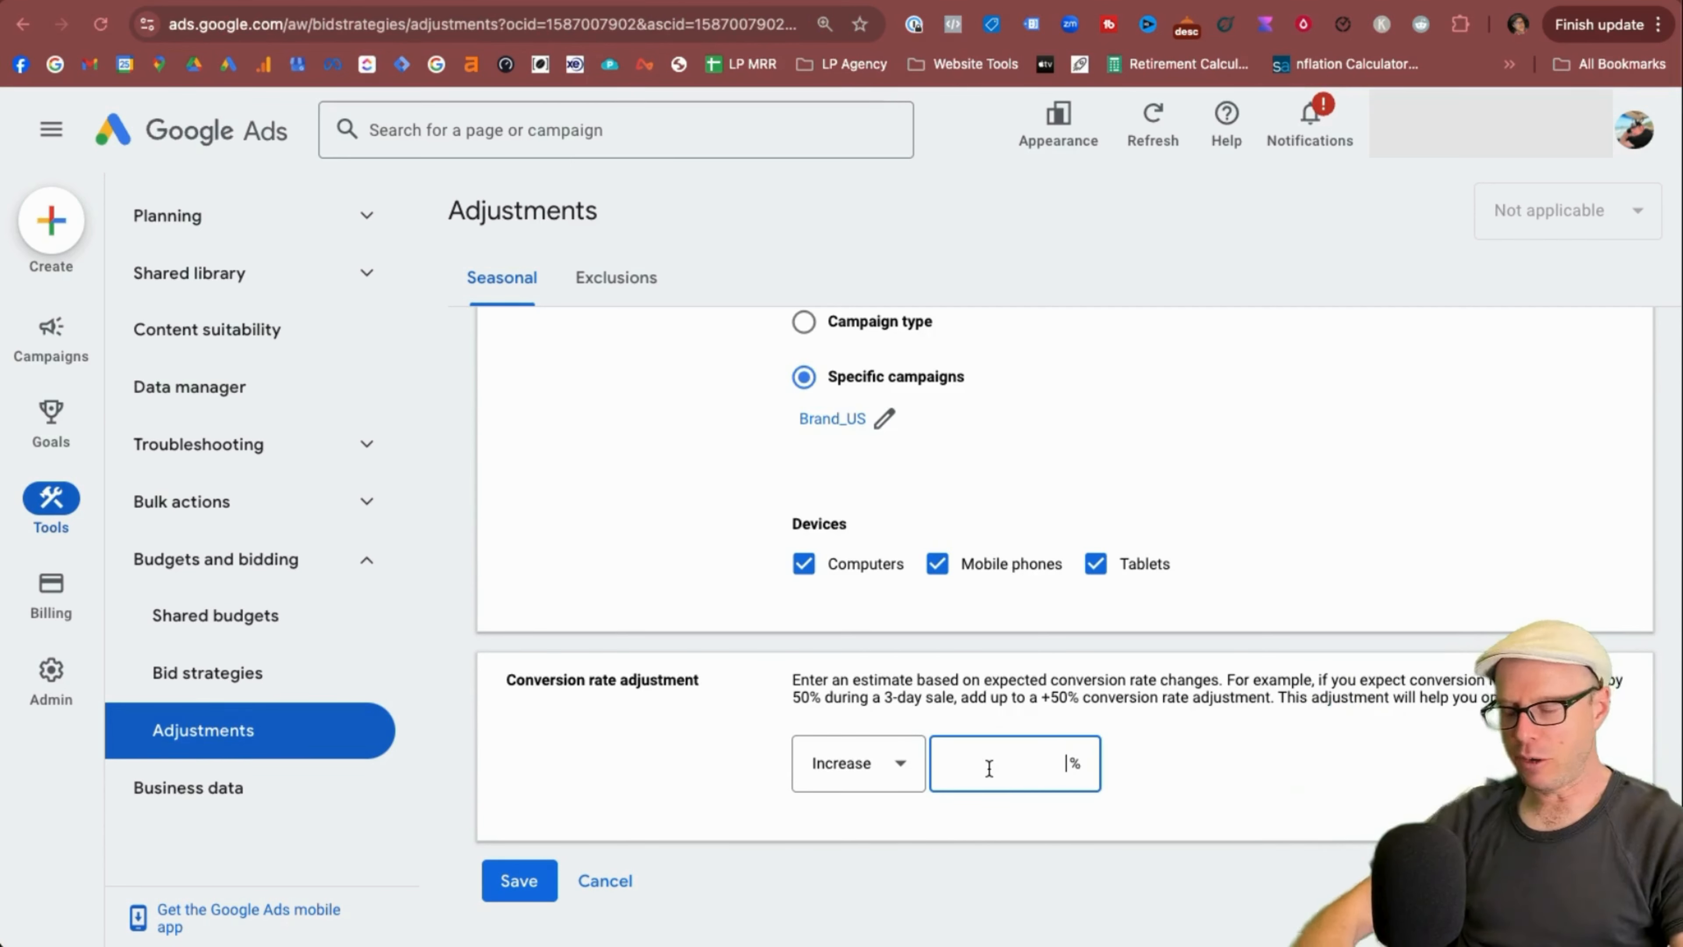
pyautogui.write('100')
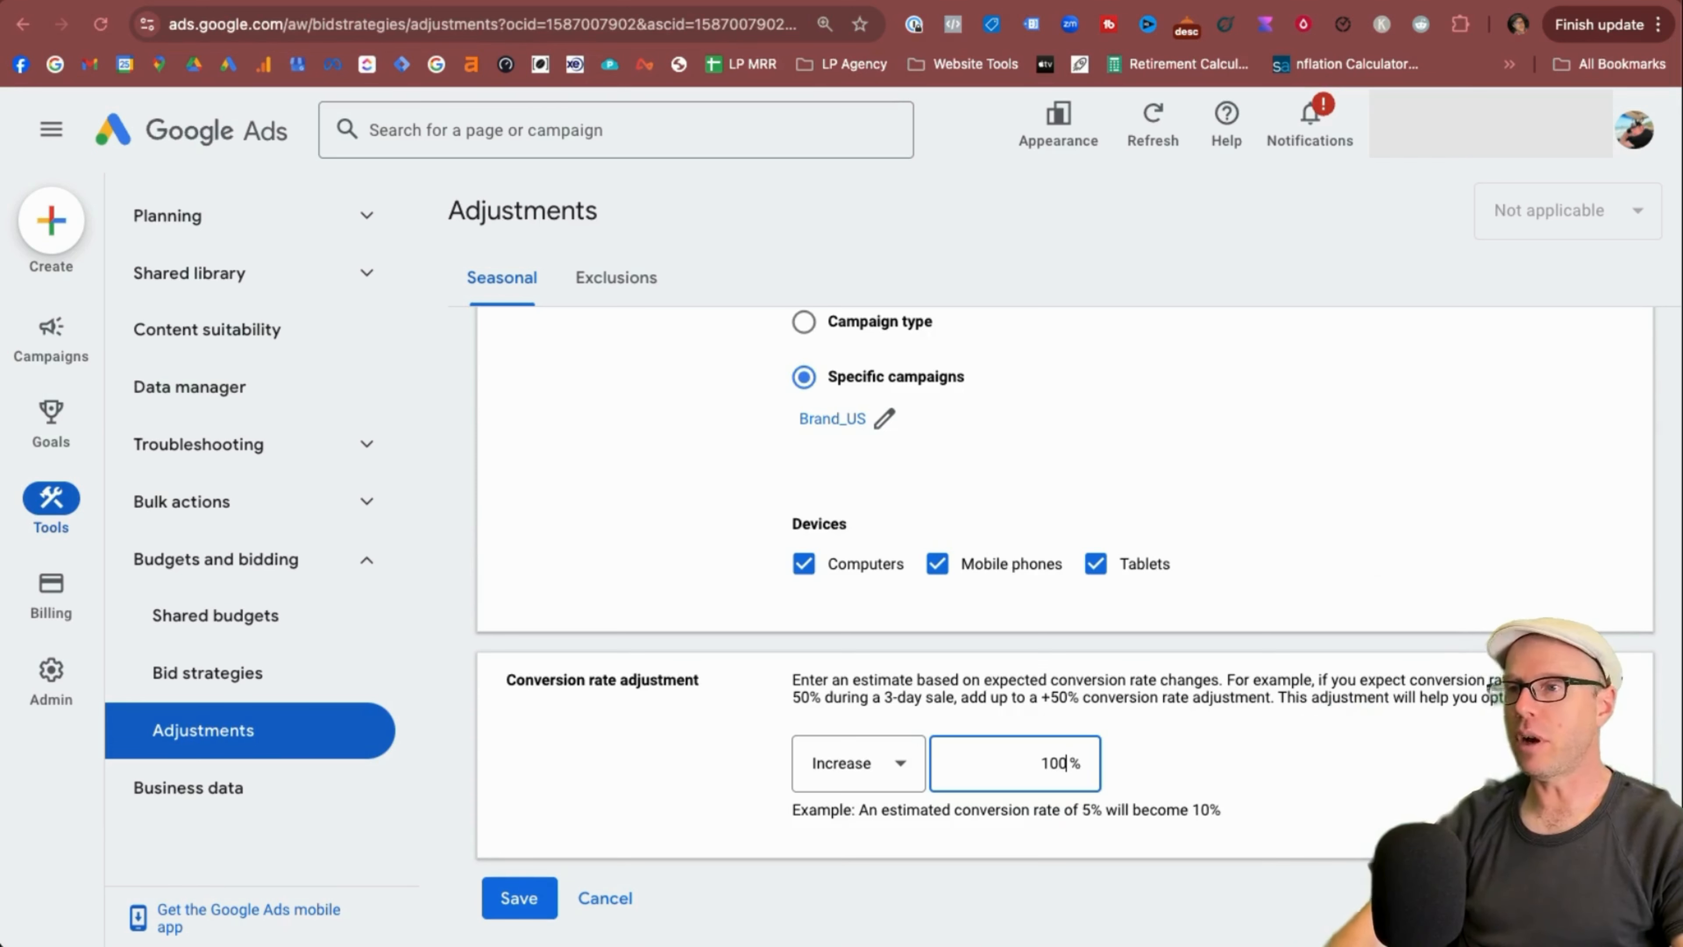
pyautogui.click(1140, 775)
pyautogui.moveTo(799, 816); pyautogui.dragTo(1279, 817)
pyautogui.click(1344, 816)
pyautogui.click(1182, 818)
pyautogui.click(1248, 814)
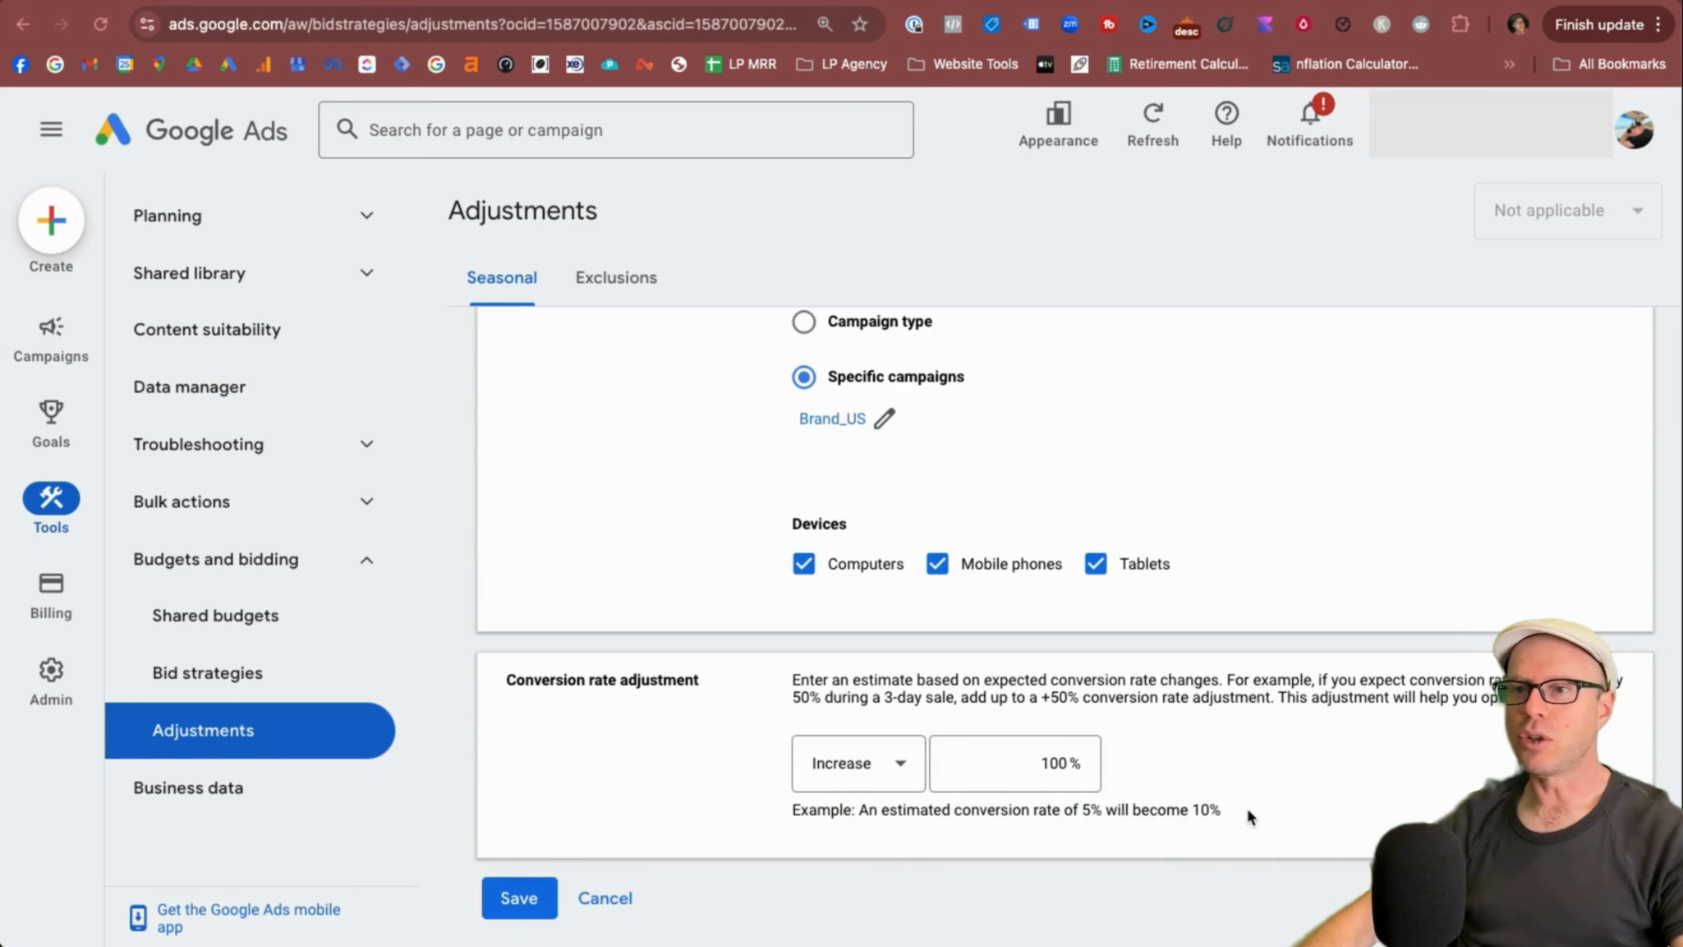
# Save the conversion rate adjustment, review its summary, and confirm creating the seasonality adjustment
pyautogui.scroll(-3, 1250, 817)
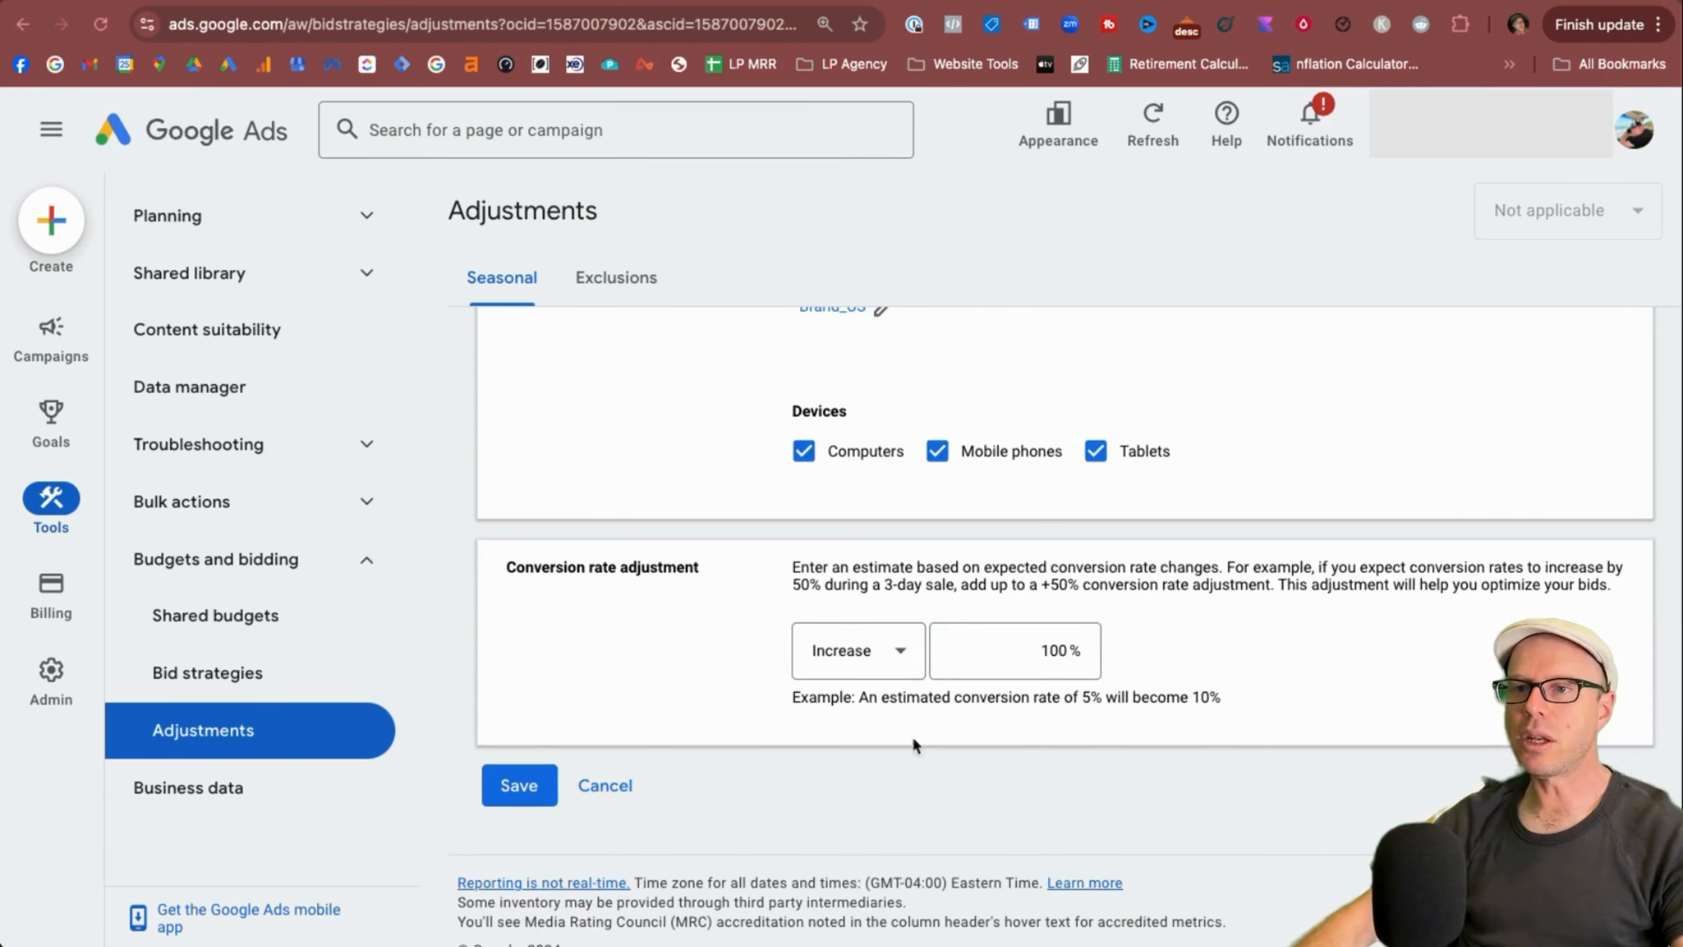
pyautogui.click(516, 787)
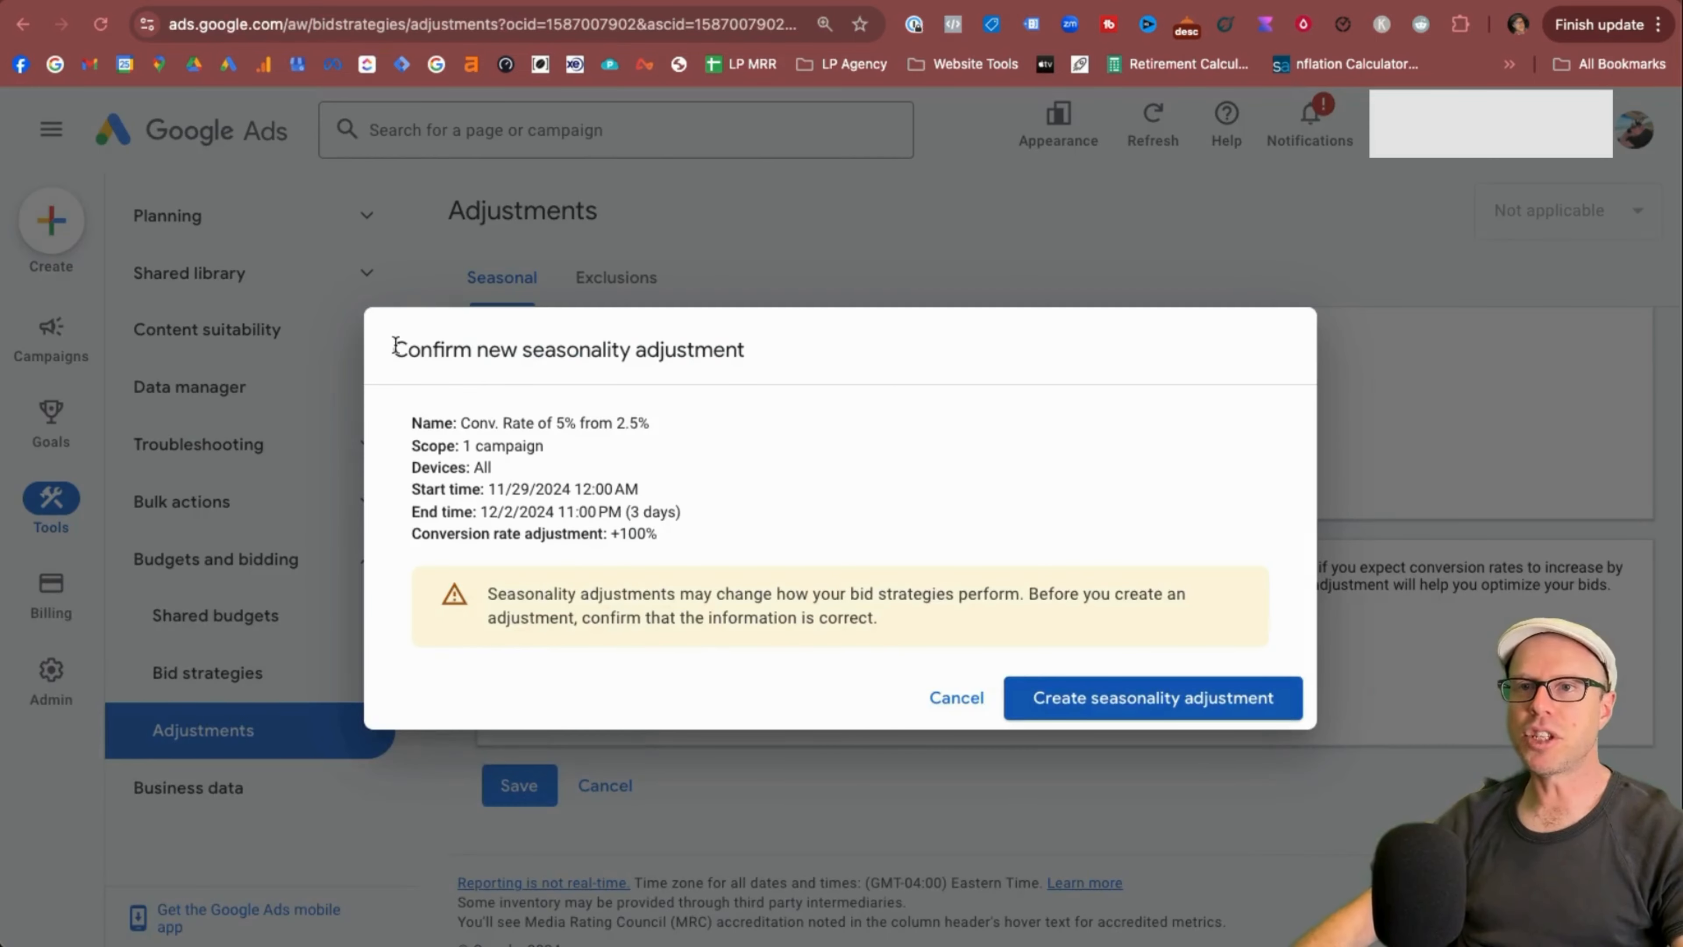
pyautogui.click(401, 352)
pyautogui.moveTo(402, 351); pyautogui.dragTo(699, 524)
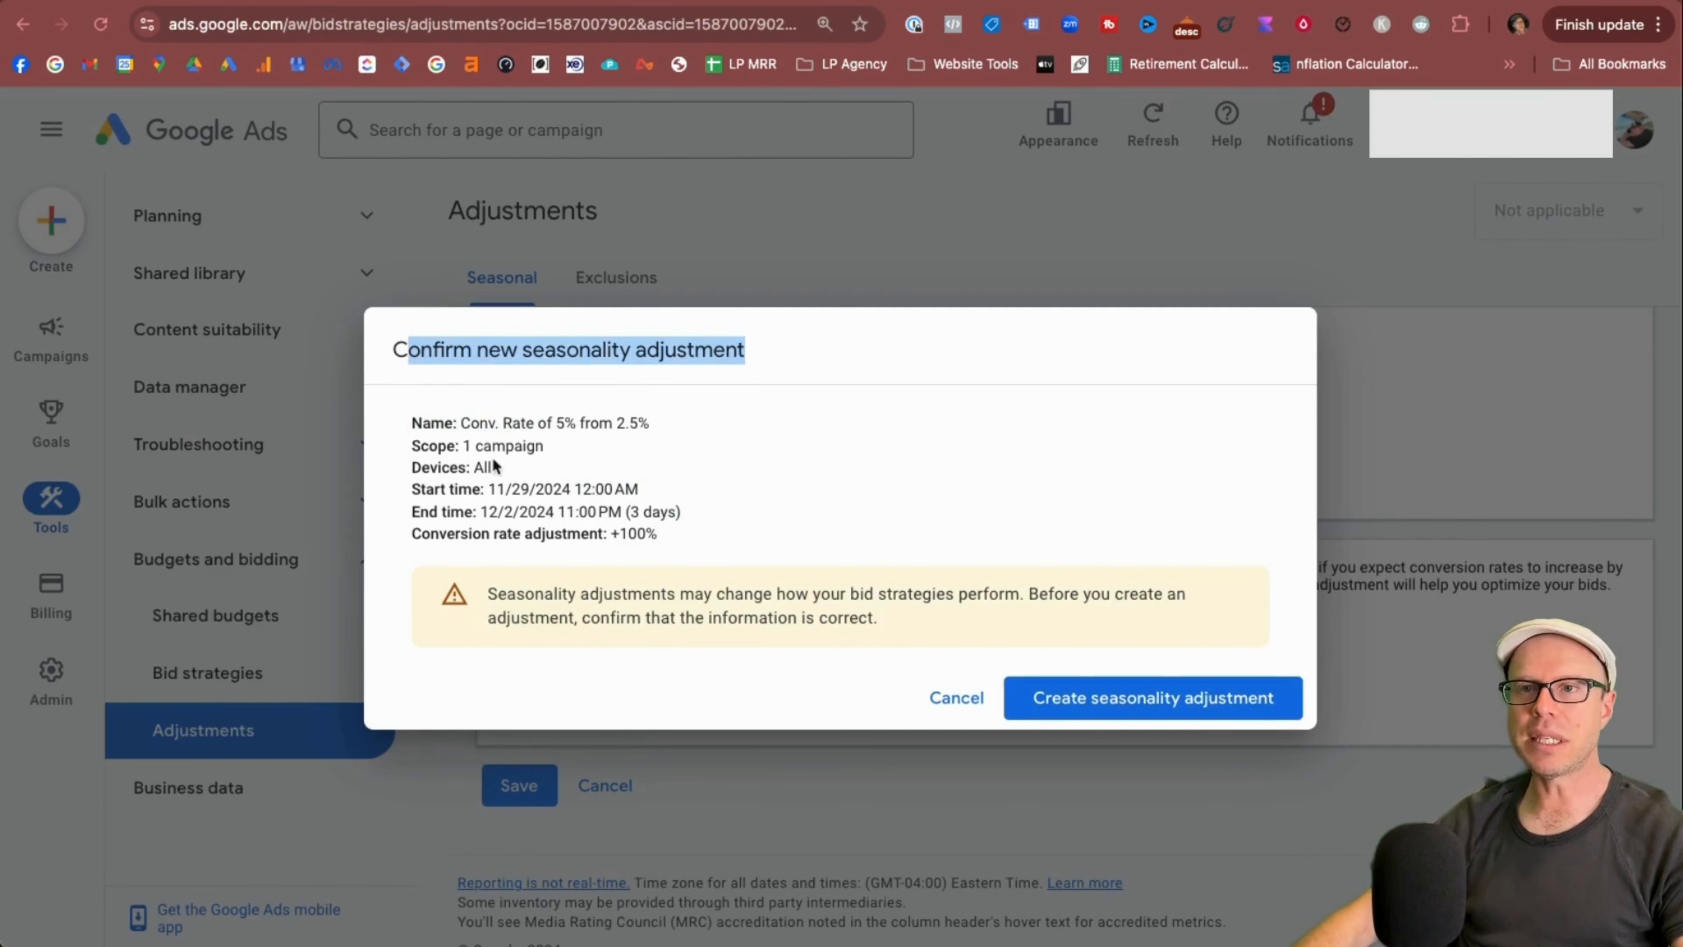
pyautogui.click(1138, 700)
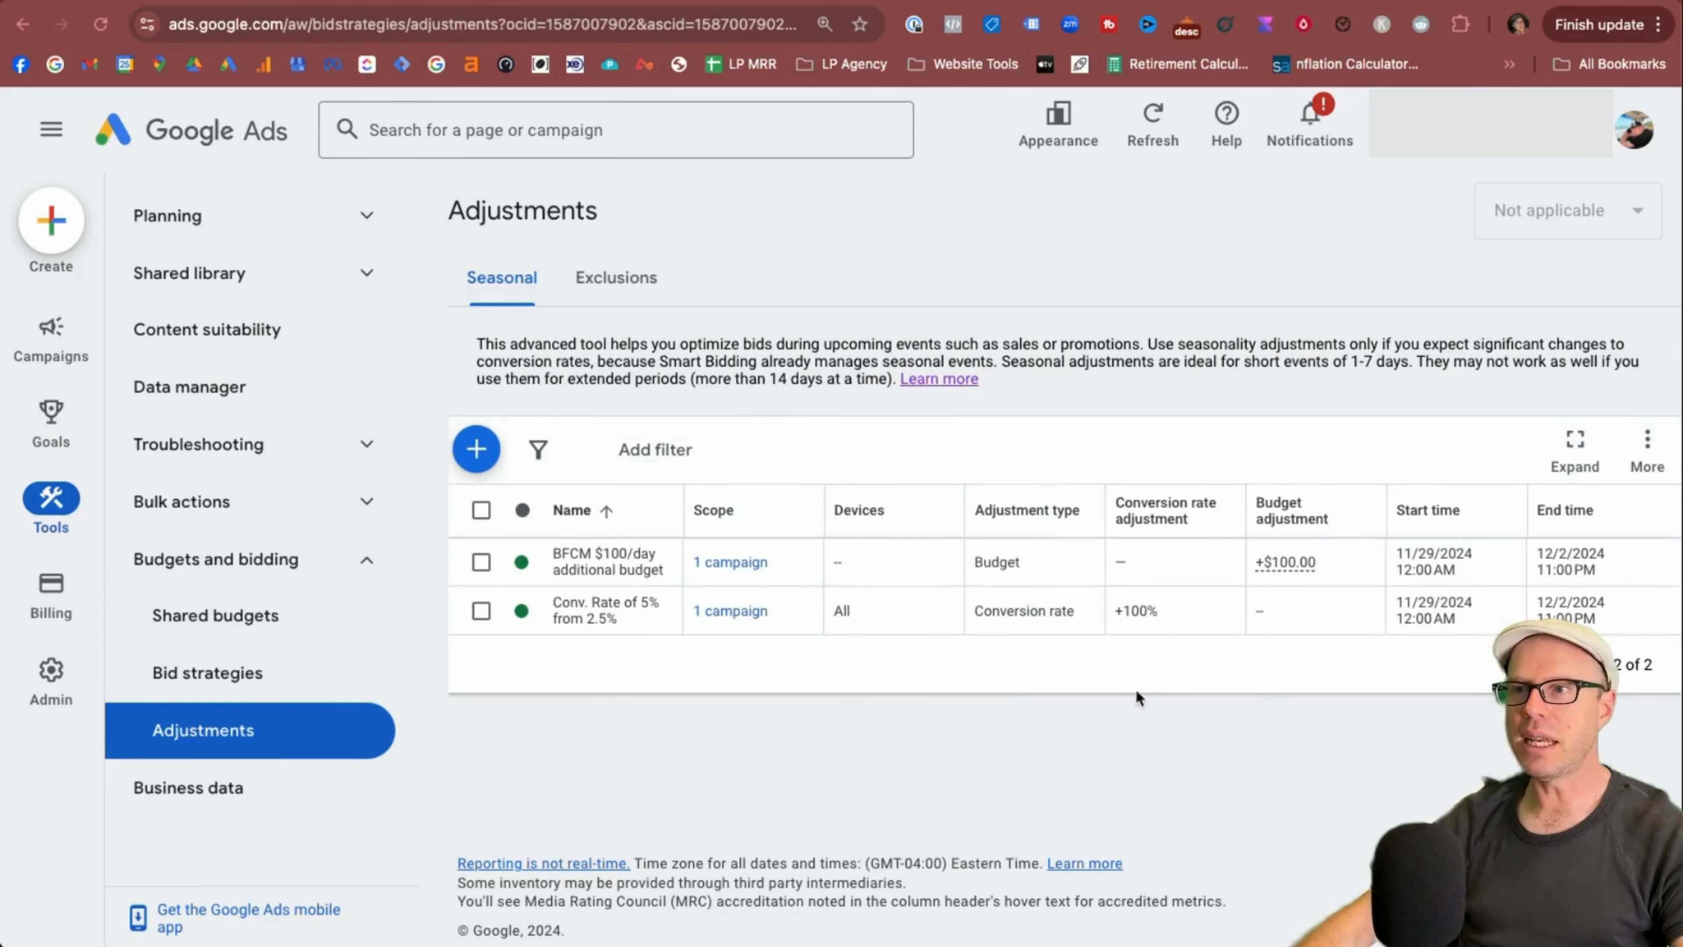